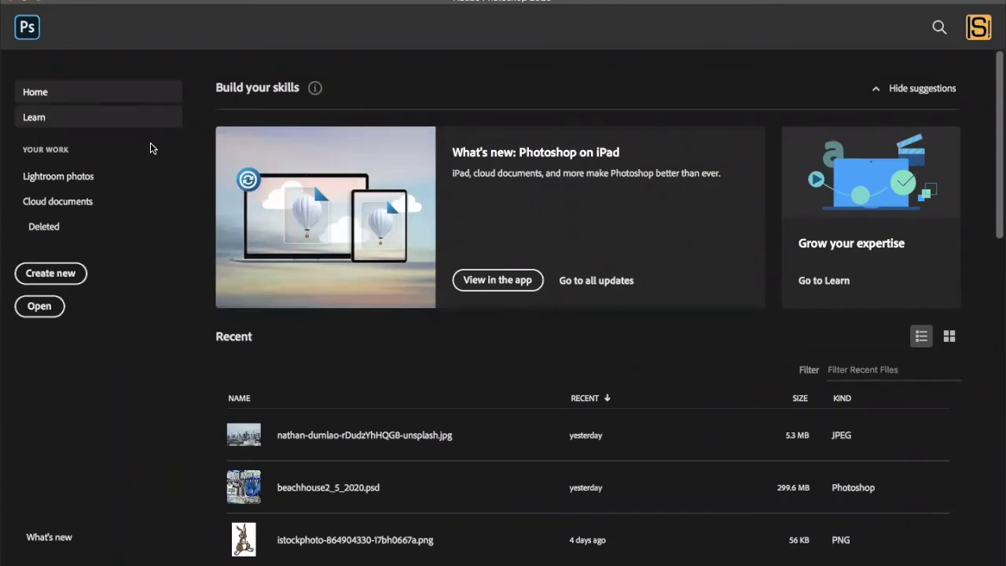
# - Start a new document 5000 px wide and high at 300 pixels per inch
pyautogui.scroll(-15, 283, 265)
pyautogui.scroll(15, 283, 265)
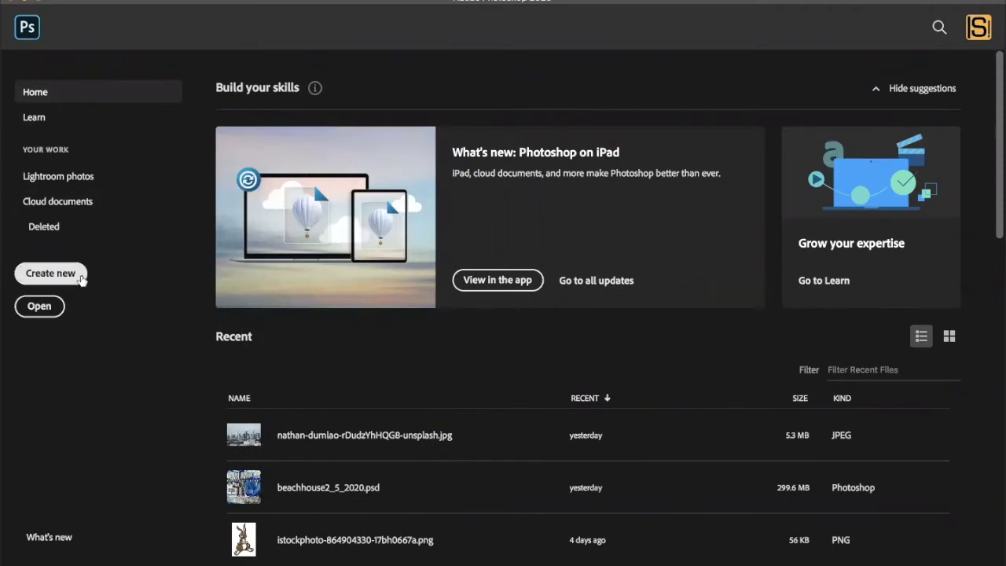
pyautogui.click(55, 277)
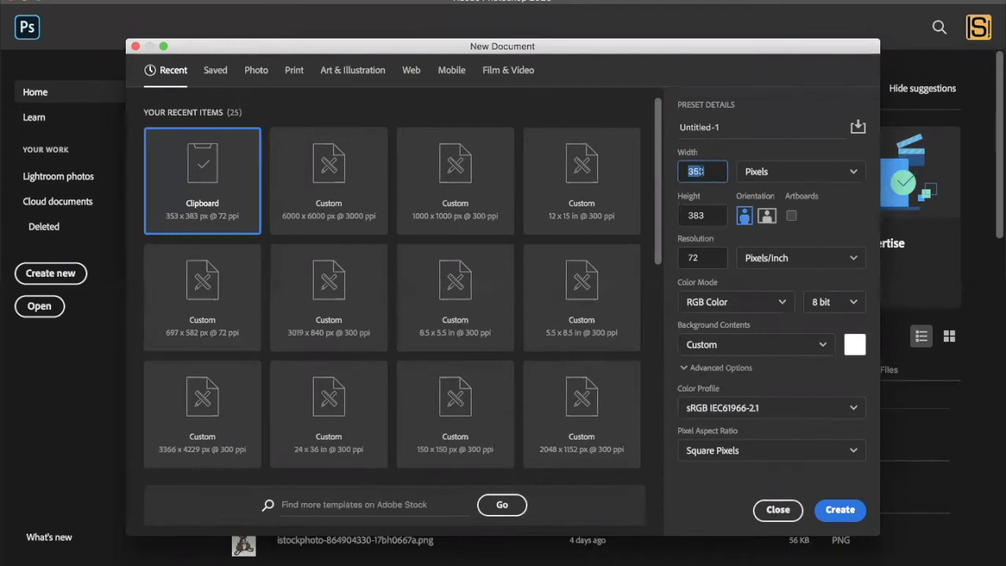
pyautogui.write('5000')
pyautogui.press('Tab')
pyautogui.write('5000')
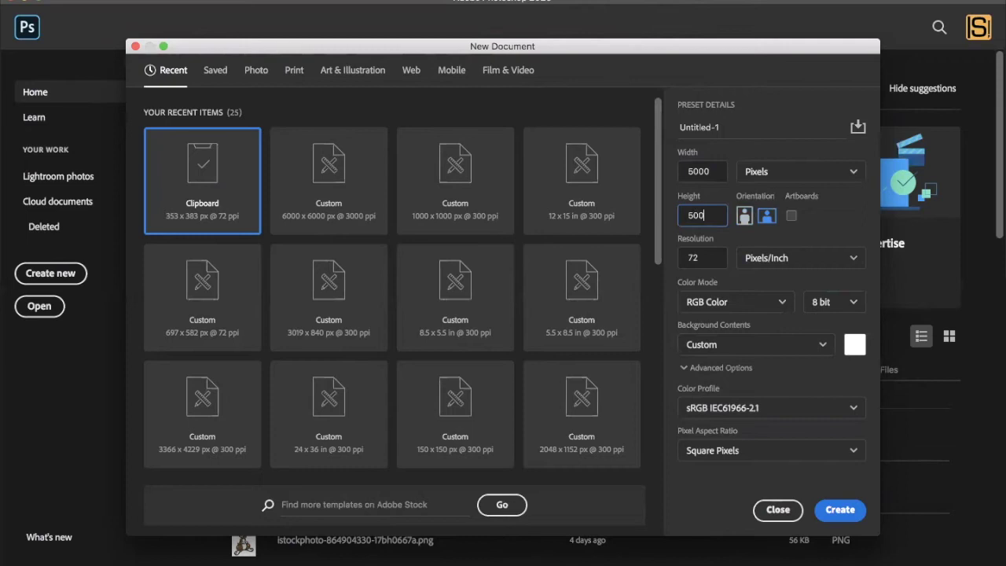
pyautogui.press('Tab')
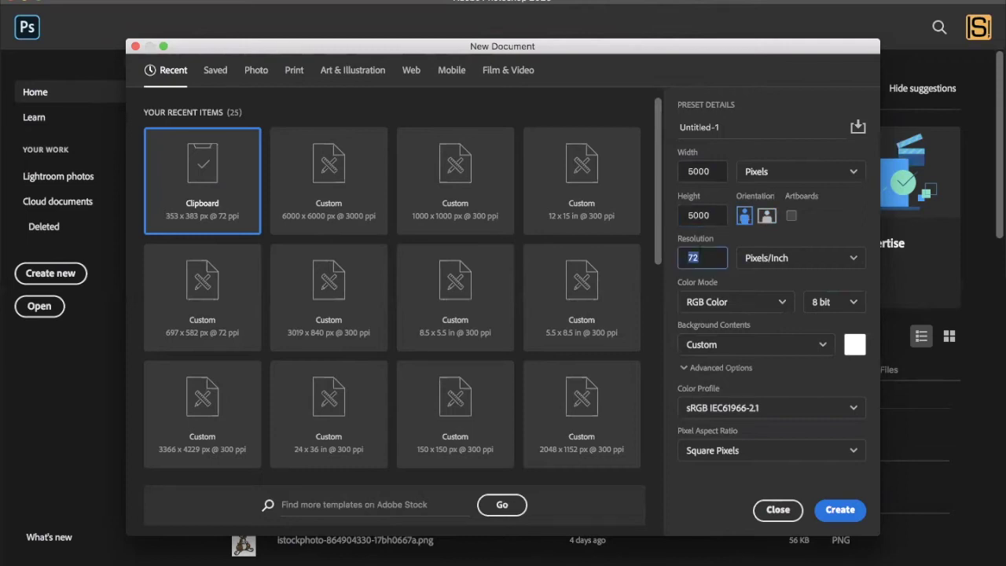
pyautogui.write('300')
pyautogui.click(823, 260)
pyautogui.click(758, 288)
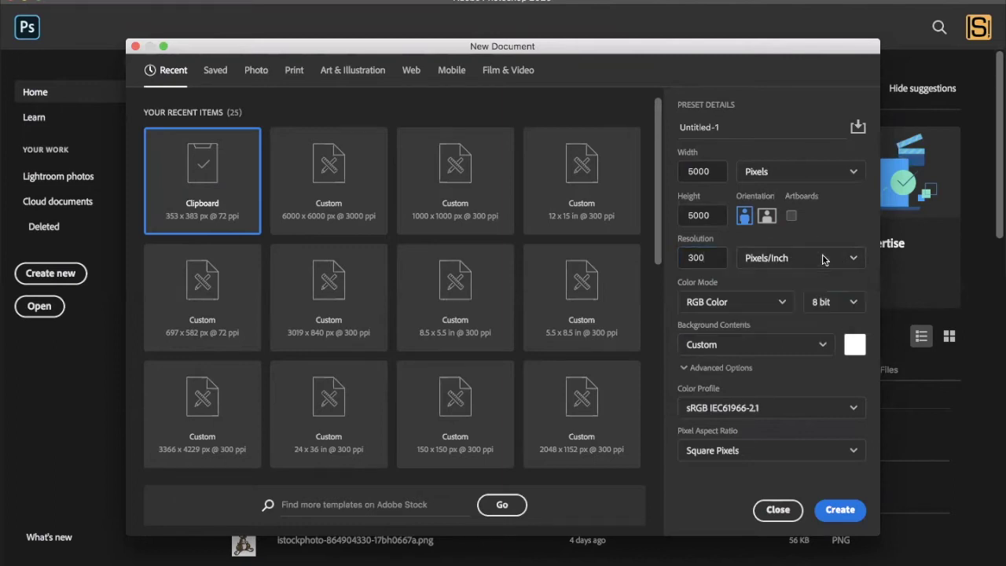
# - Choose CMYK Color, a White background and 16 bit, then create the document
pyautogui.click(753, 306)
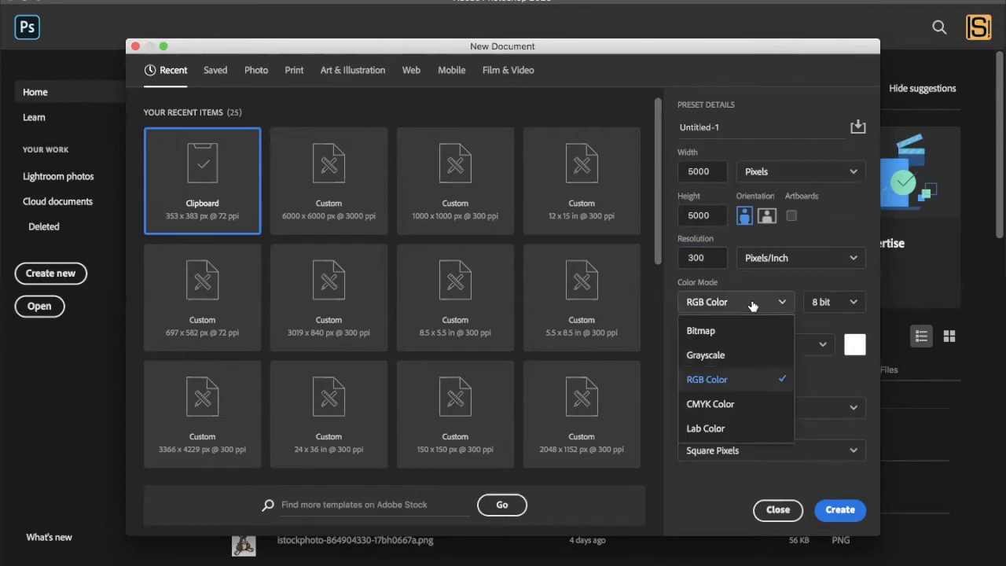
pyautogui.click(740, 414)
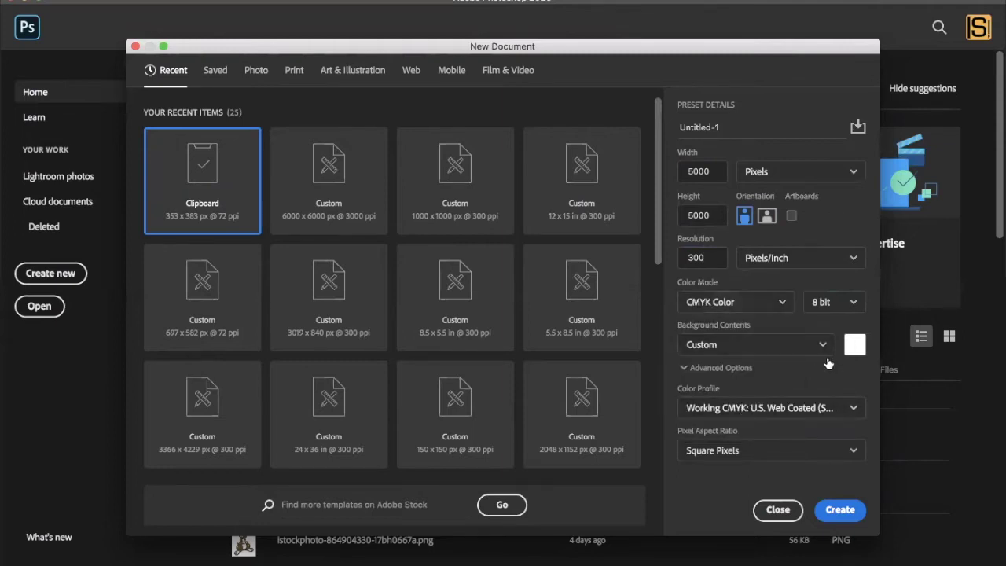
pyautogui.click(772, 346)
pyautogui.click(773, 379)
pyautogui.click(851, 305)
pyautogui.click(850, 306)
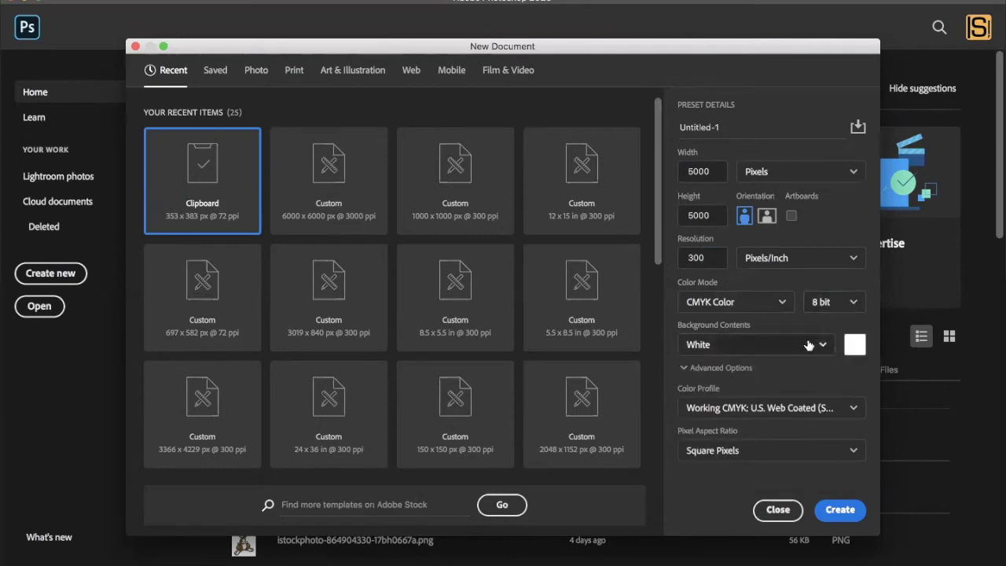
pyautogui.click(856, 301)
pyautogui.click(822, 354)
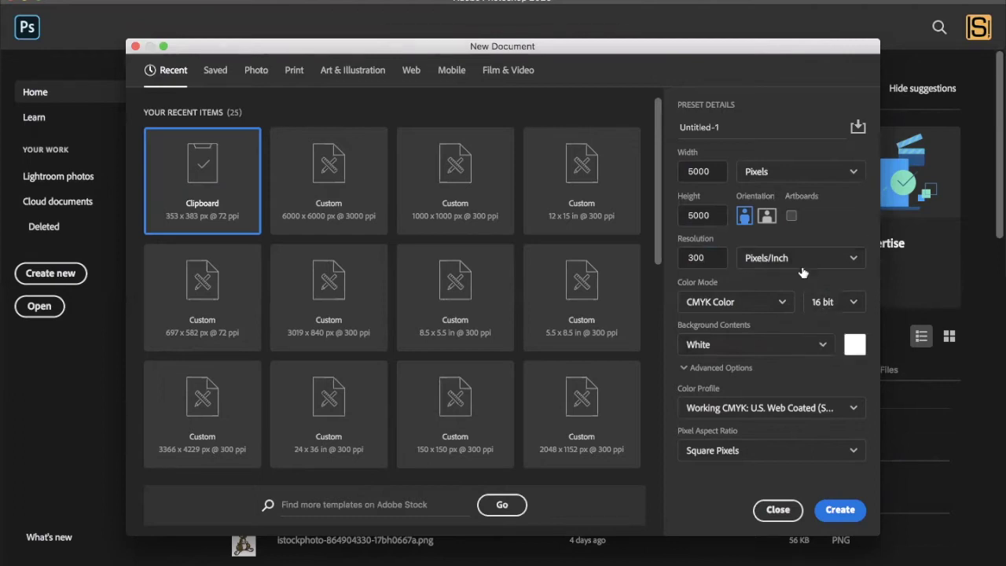
pyautogui.click(840, 510)
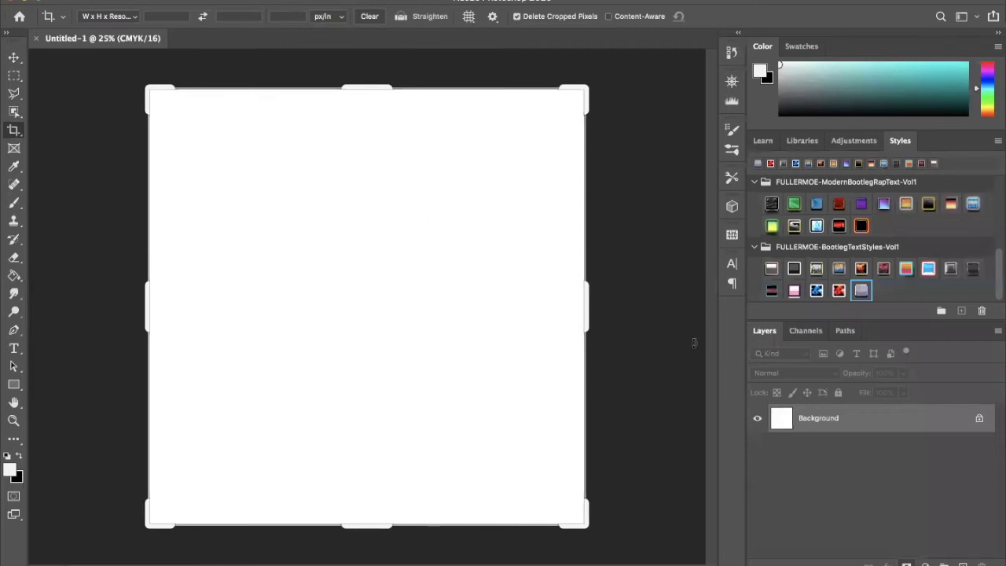
# - Add an exact 1000 × 5000 px rectangle with the Rectangle tool, replacing the freehand attempt
pyautogui.click(15, 58)
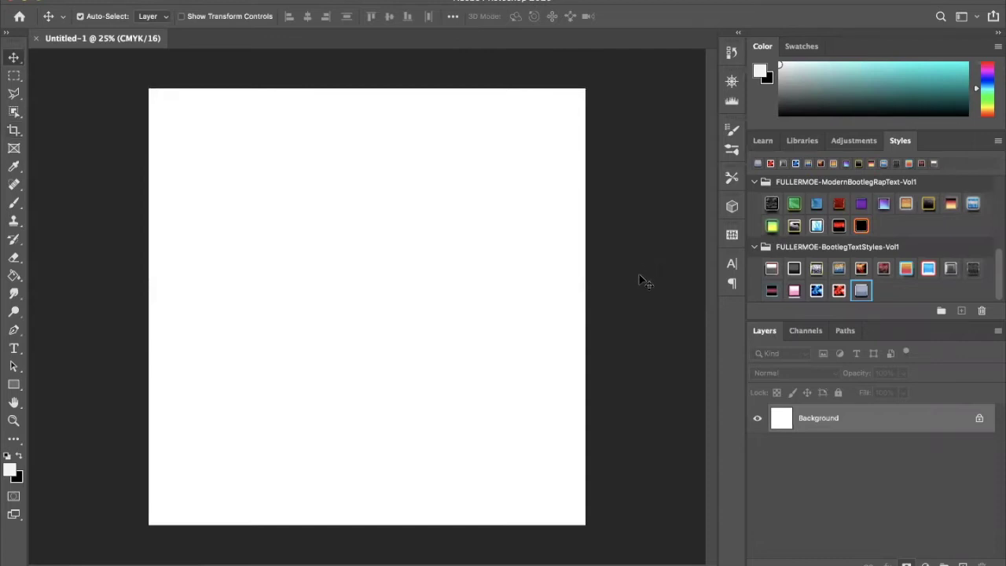
pyautogui.click(15, 385)
pyautogui.moveTo(181, 225); pyautogui.dragTo(319, 382)
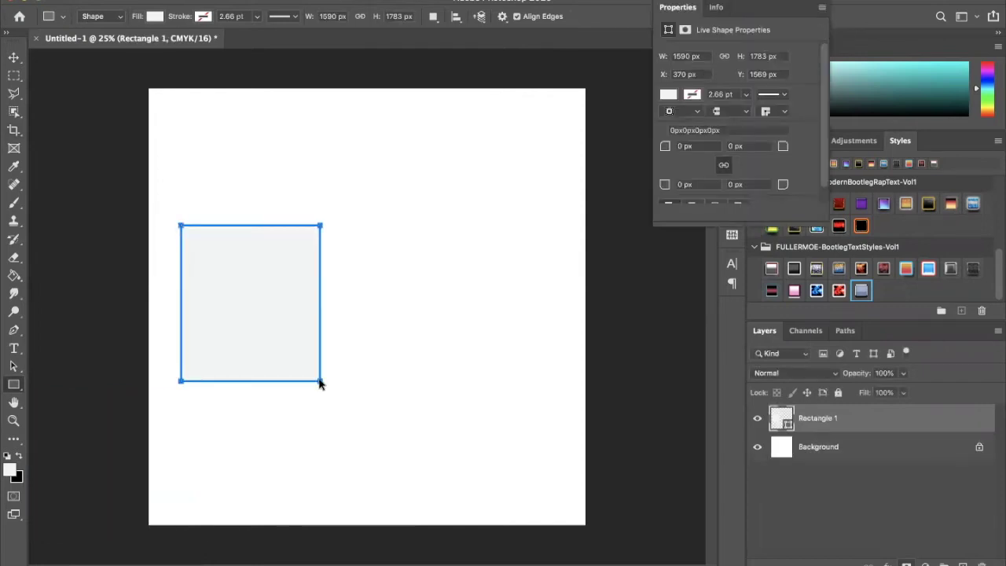
pyautogui.press('super+z')
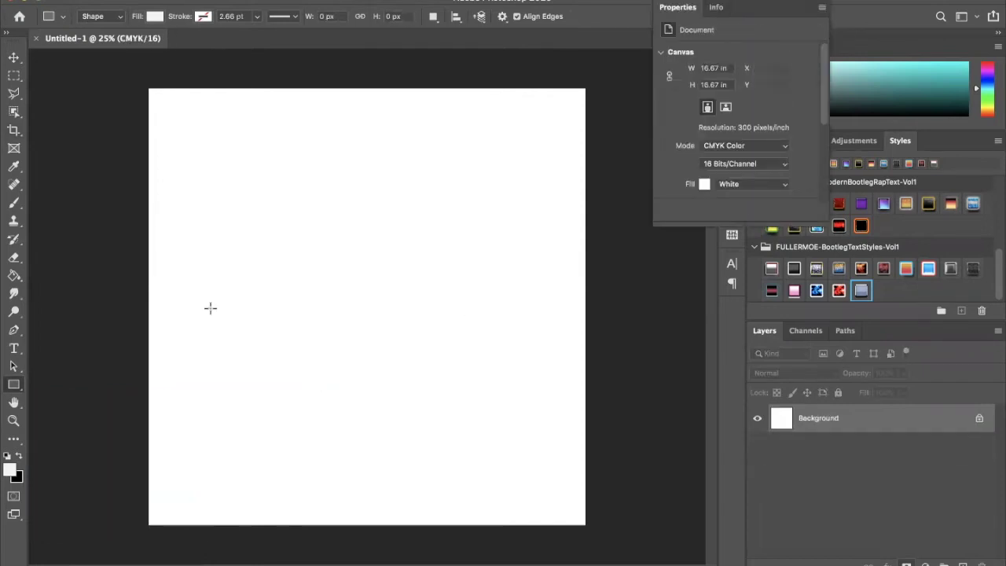
pyautogui.click(288, 341)
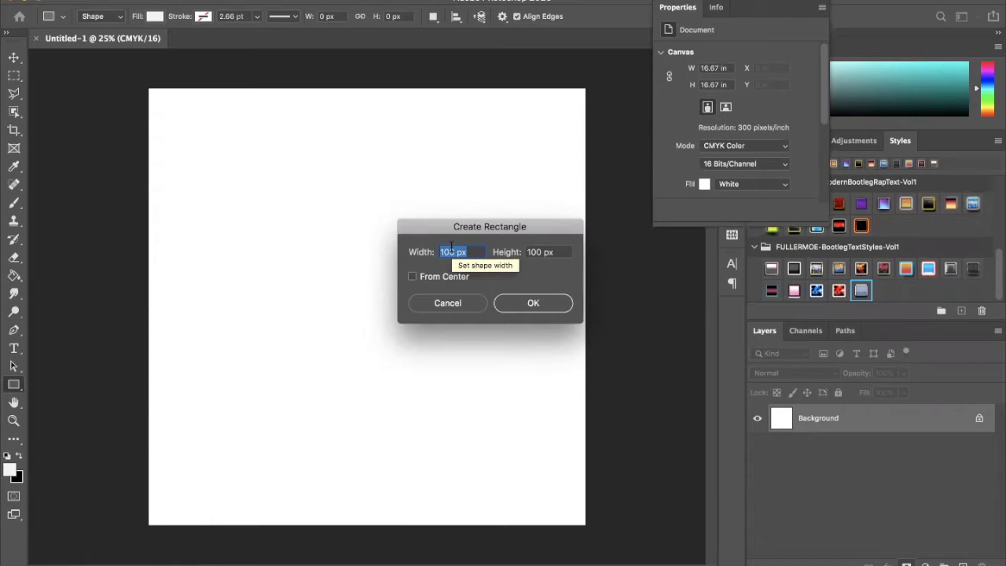
pyautogui.write('1')
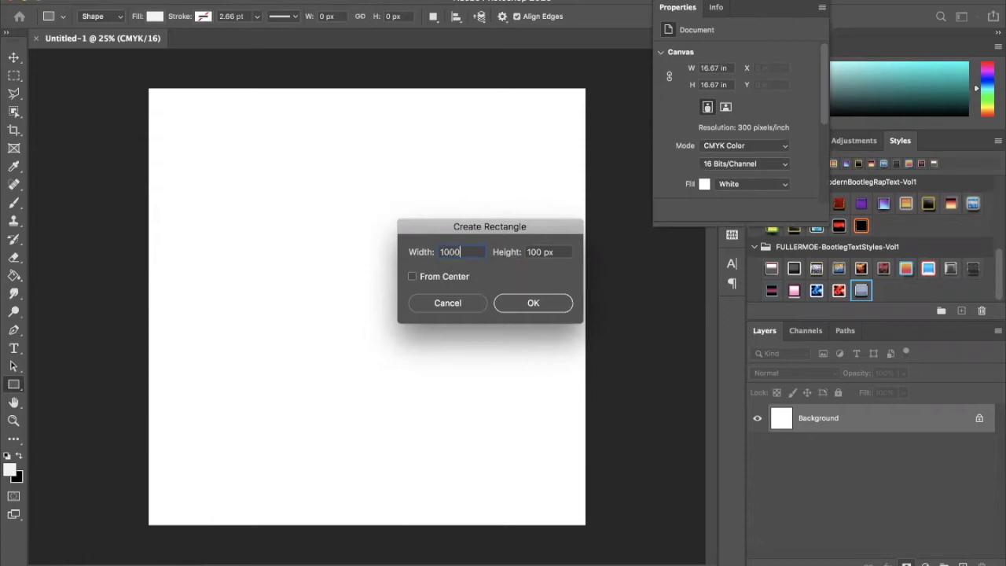
pyautogui.click(535, 250)
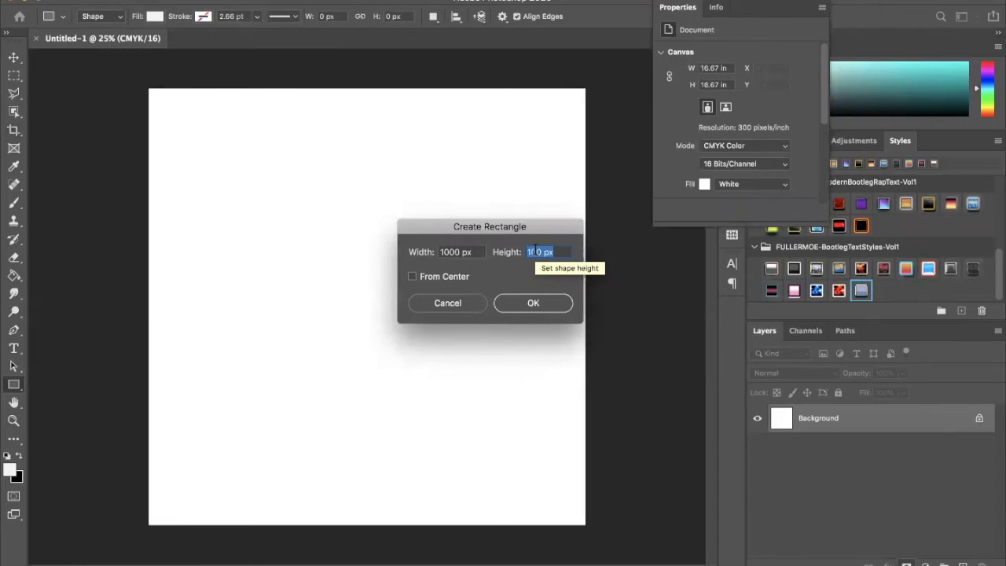
pyautogui.write('5')
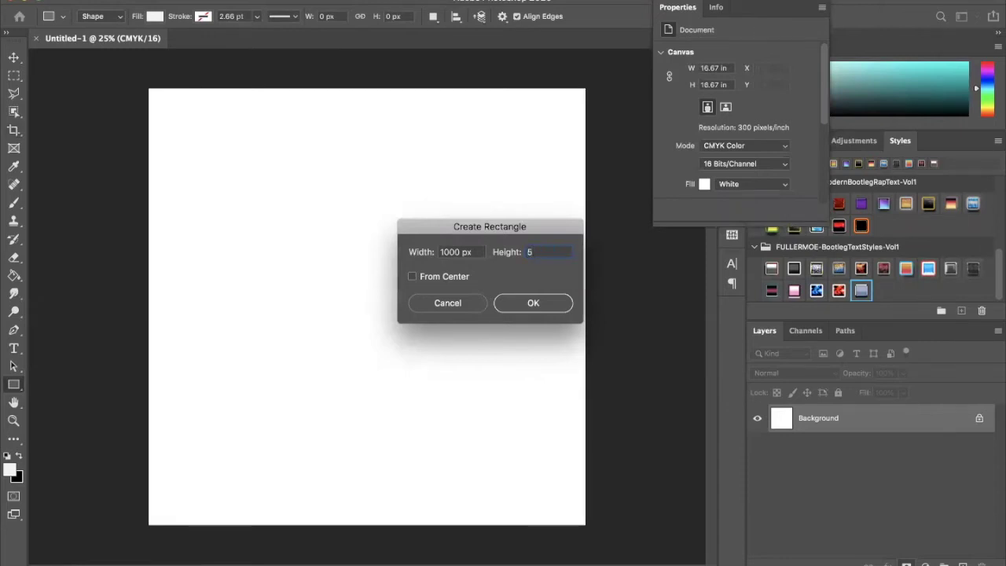
pyautogui.write('000')
pyautogui.click(559, 305)
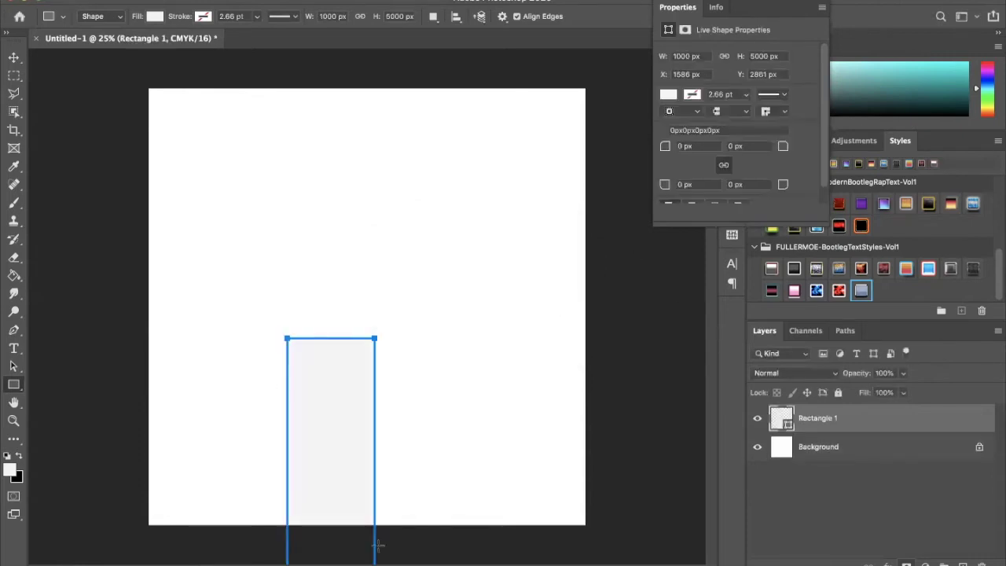
# - Change Rectangle 1's fill colour to blue, then select all with Cmd+A
pyautogui.doubleClick(780, 423)
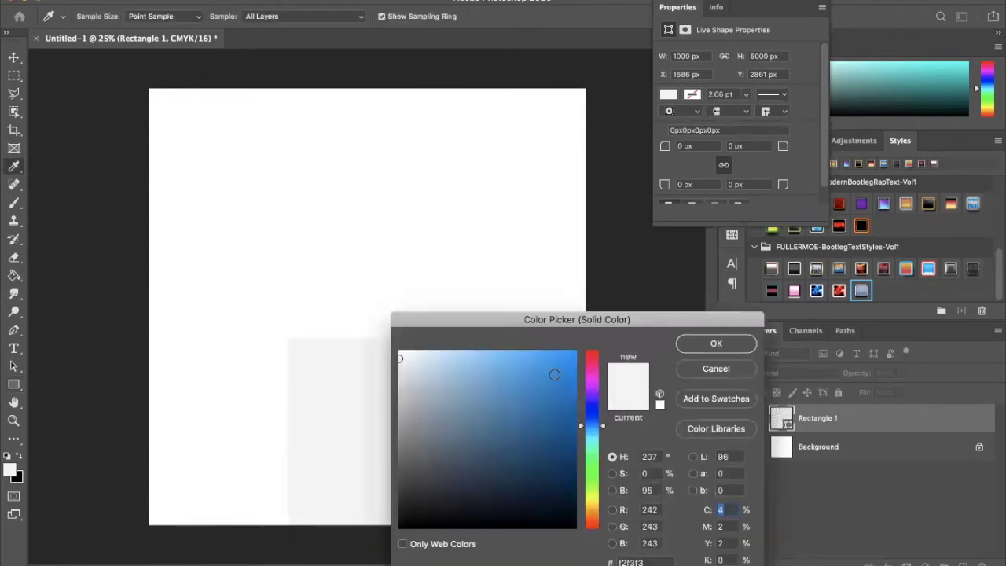
pyautogui.moveTo(554, 374)
pyautogui.mouseDown()
pyautogui.moveTo(573, 366)
pyautogui.moveTo(575, 349)
pyautogui.mouseUp()
pyautogui.click(723, 344)
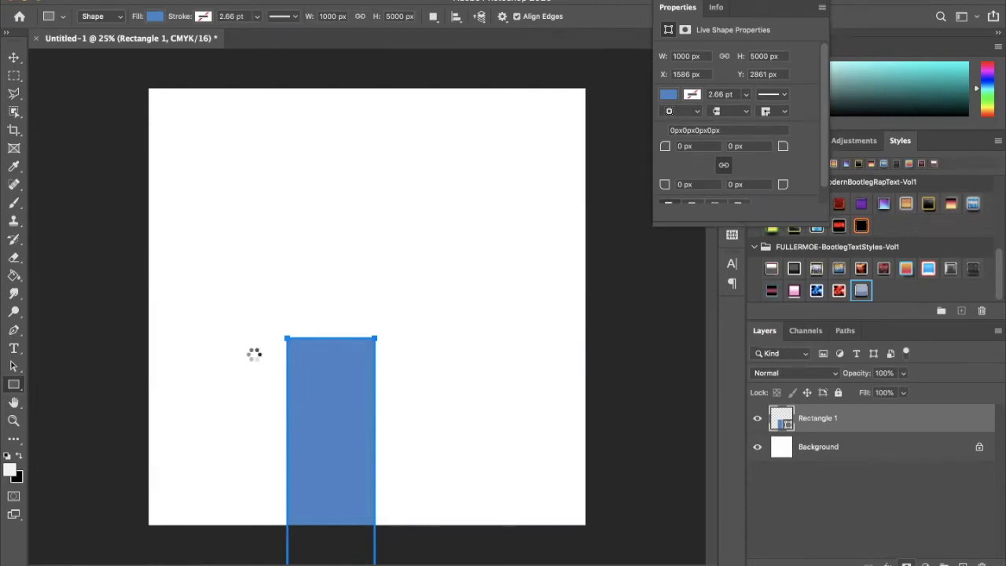
pyautogui.press('super+a')
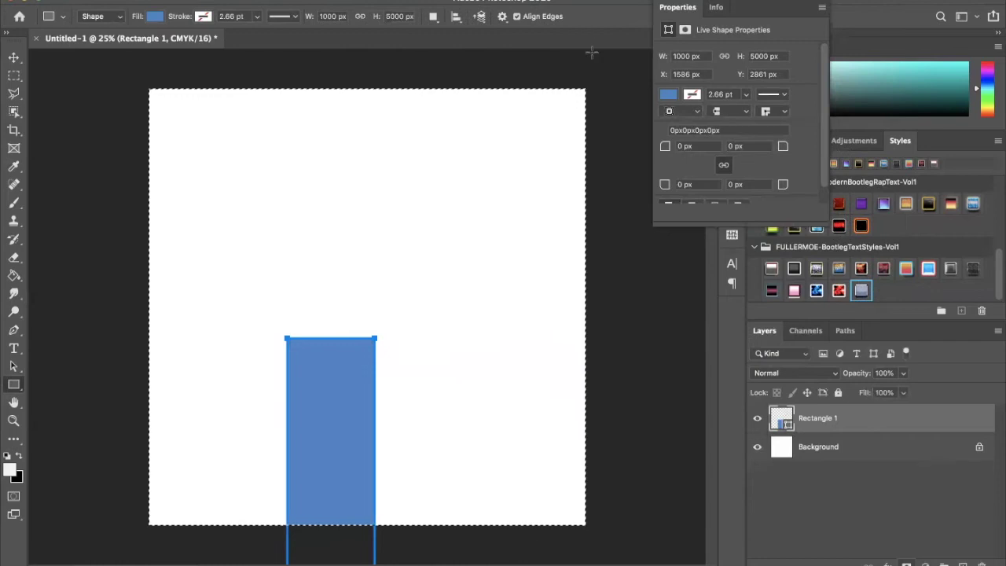
# - Align Rectangle 1's top and left edges to the canvas, then deselect with Cmd+D
pyautogui.click(458, 19)
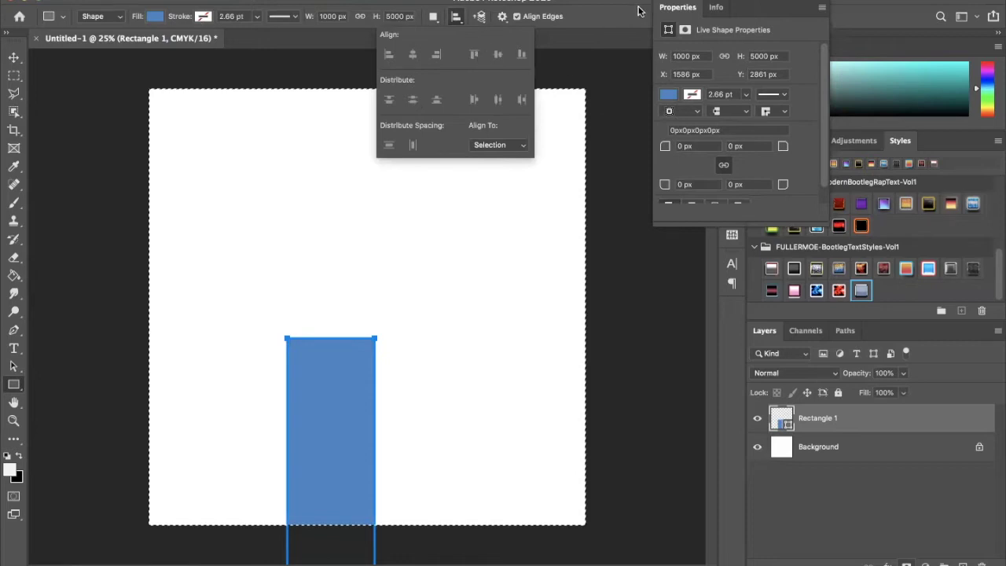
pyautogui.click(662, 5)
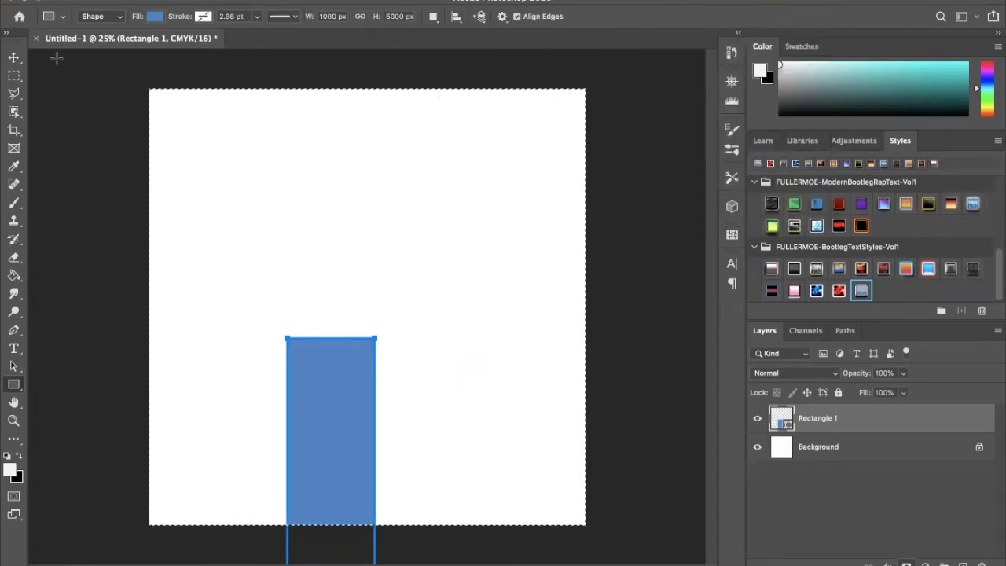
pyautogui.click(13, 57)
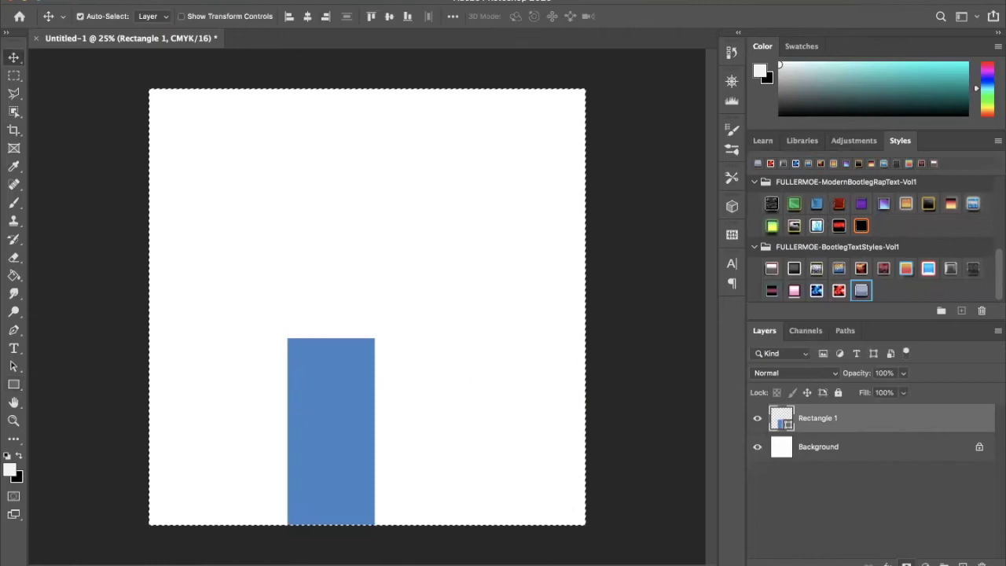
pyautogui.click(370, 17)
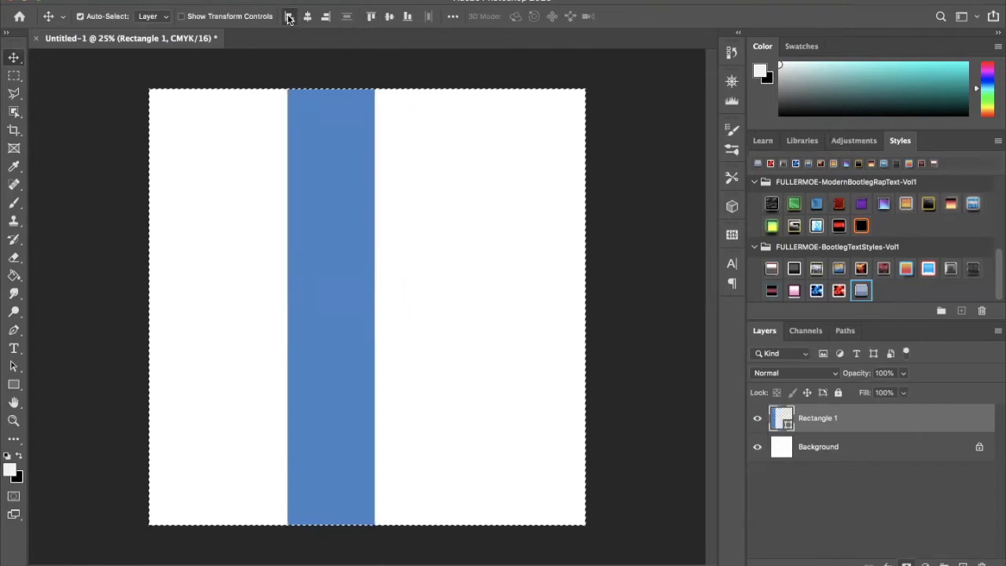
pyautogui.click(290, 17)
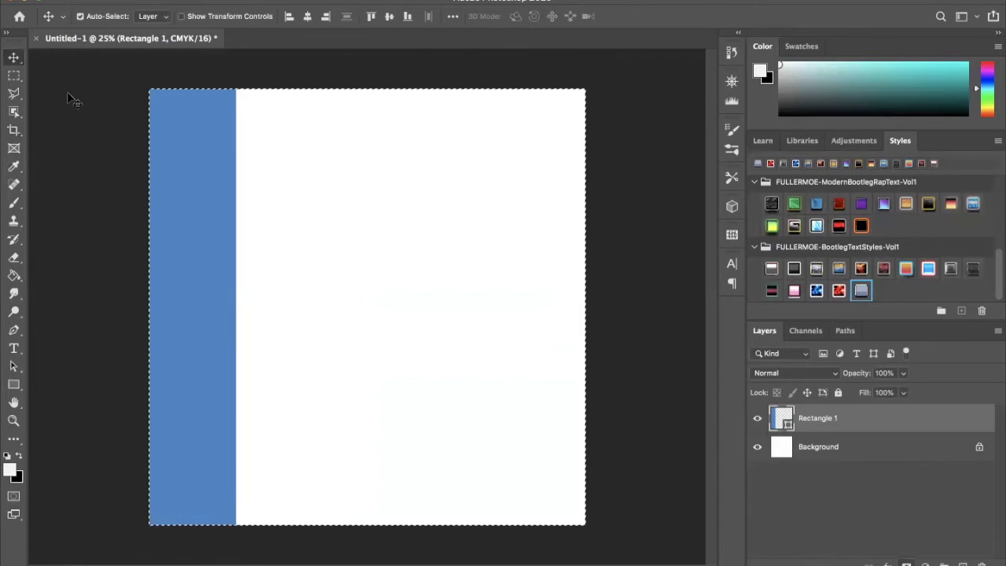
pyautogui.press('super')
pyautogui.press('super+d')
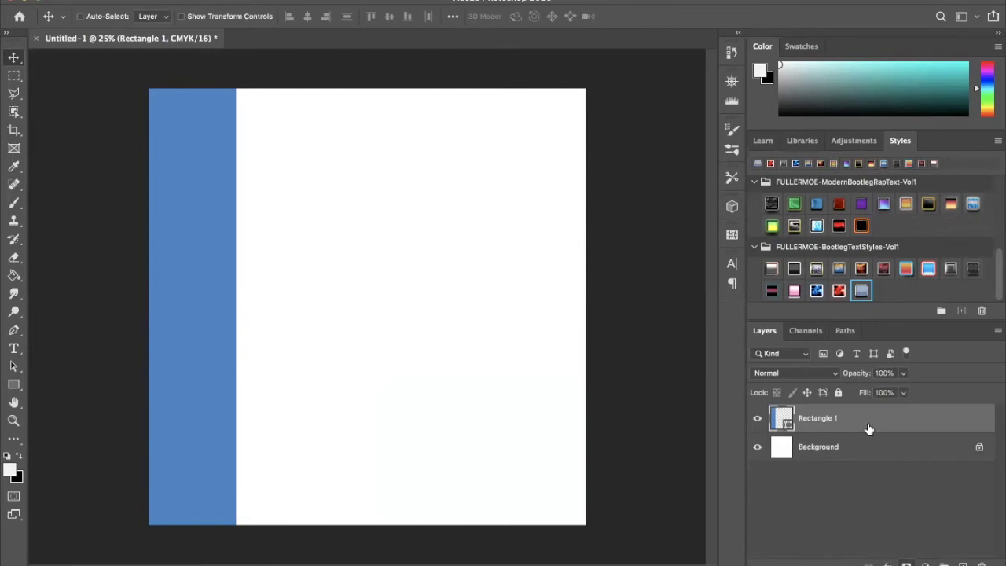
# - Duplicate the blue Rectangle 1 stripe layer three times with Cmd+J
pyautogui.press('super+j')
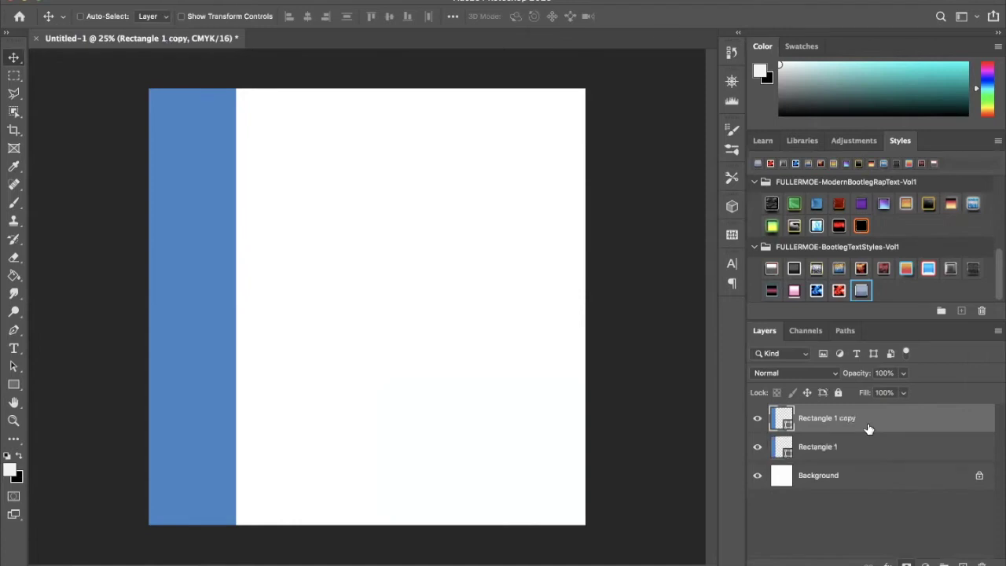
pyautogui.press('super+j')
pyautogui.press('super+j')
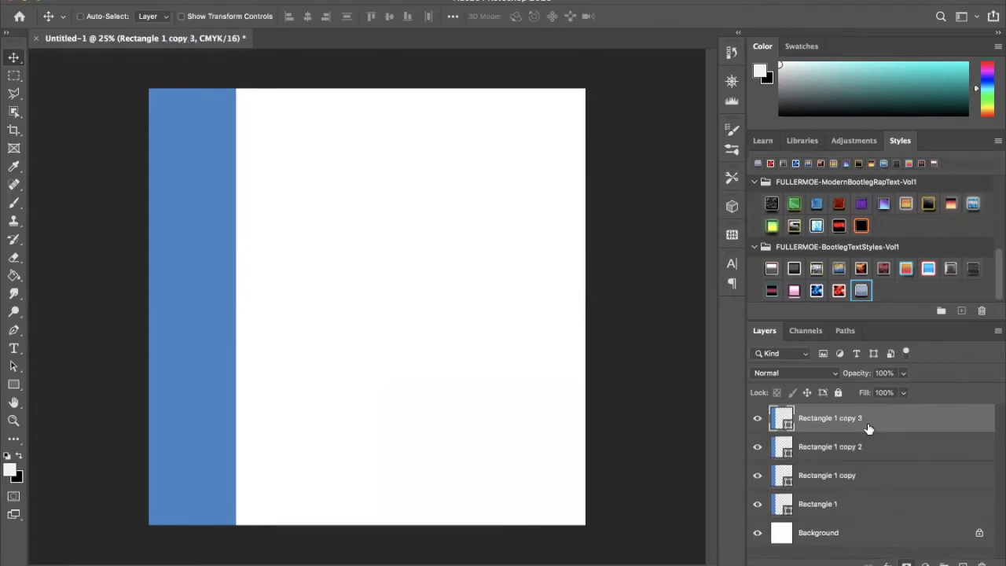
pyautogui.press('super+j')
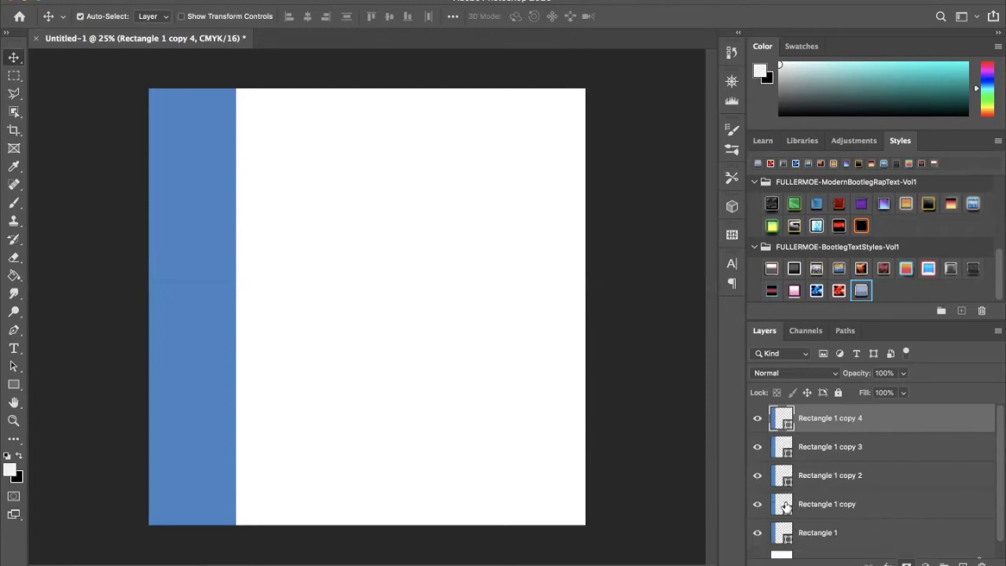
# - Recolour Rectangle 1 copy purple and Rectangle 1 copy 2 green
pyautogui.doubleClick(782, 504)
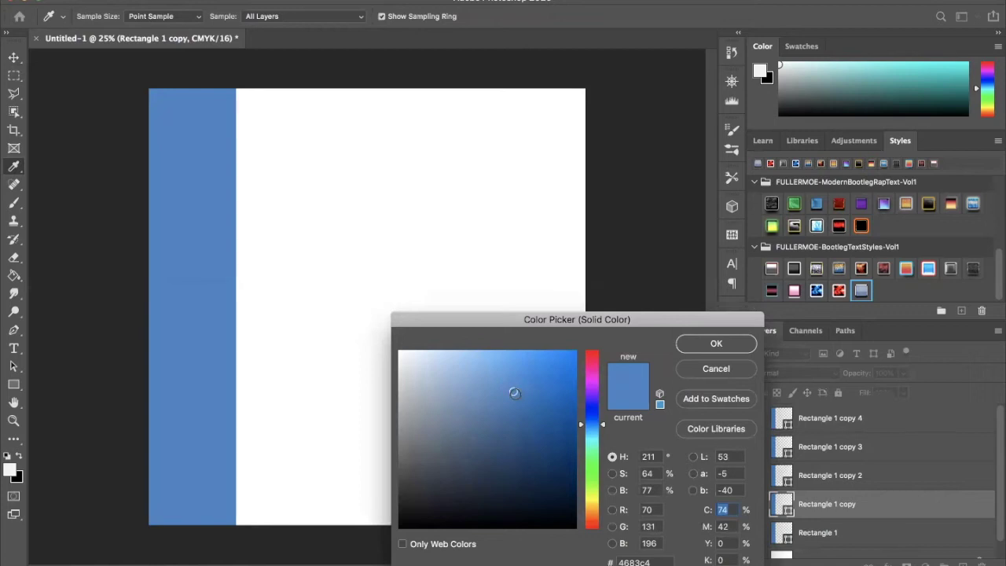
pyautogui.click(594, 398)
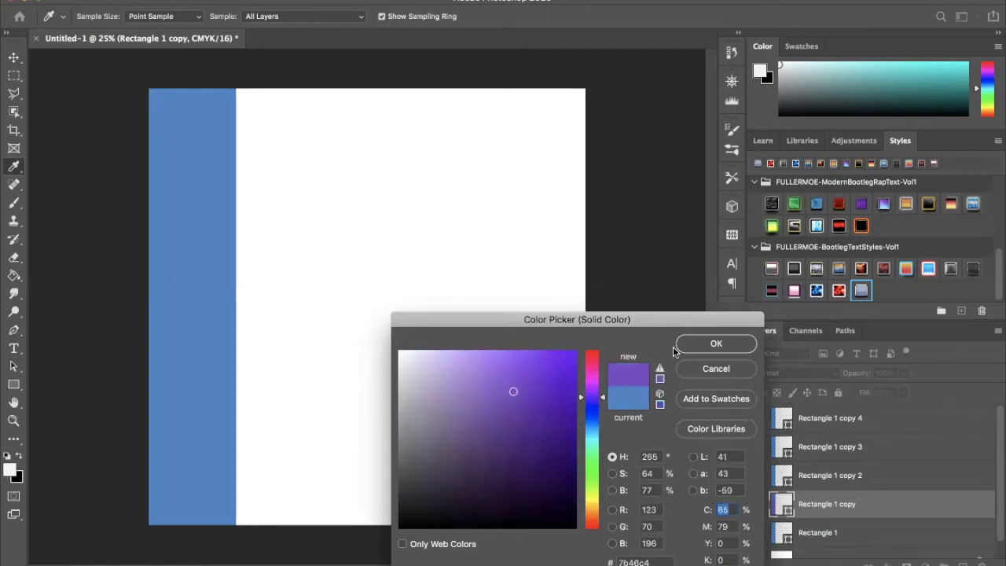
pyautogui.click(591, 384)
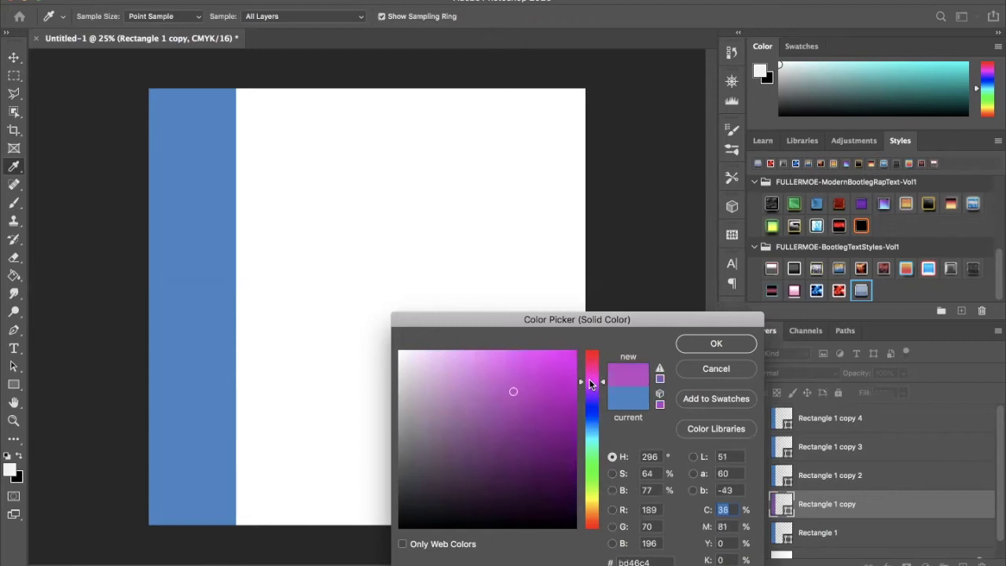
pyautogui.click(705, 346)
pyautogui.doubleClick(783, 474)
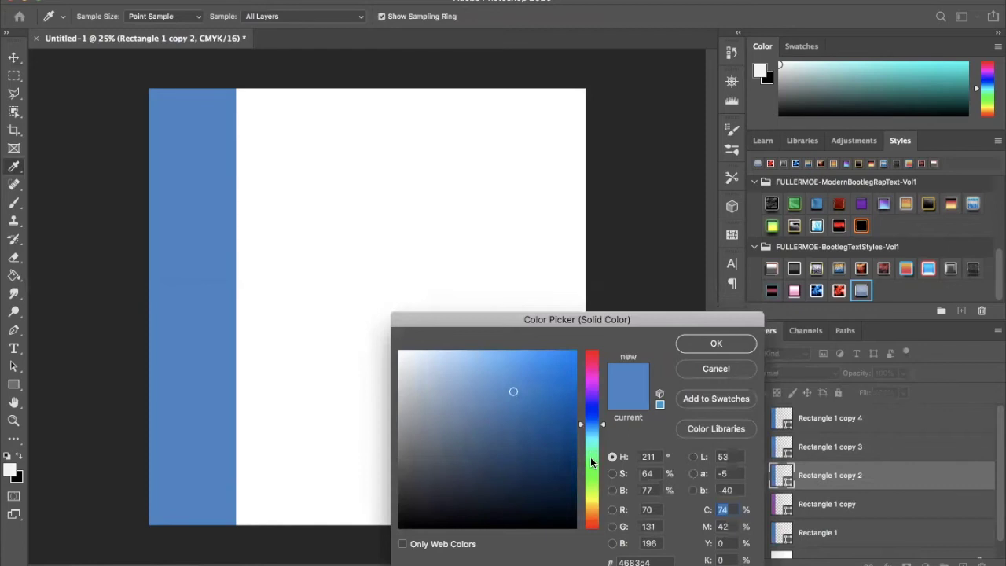
pyautogui.click(591, 460)
pyautogui.click(716, 344)
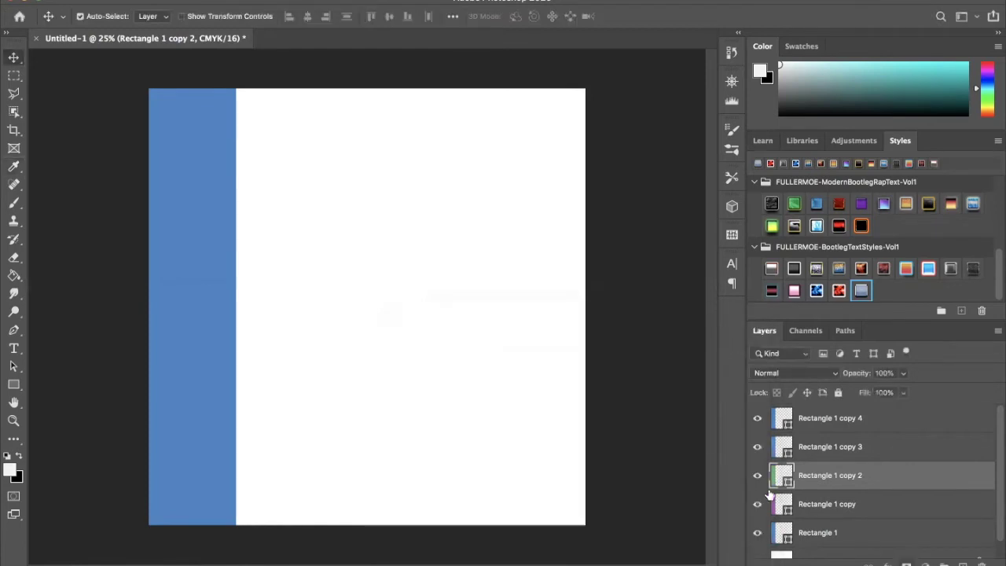
# - Recolour Rectangle 1 copy 3 orange and set copy 4's hue to red
pyautogui.doubleClick(782, 446)
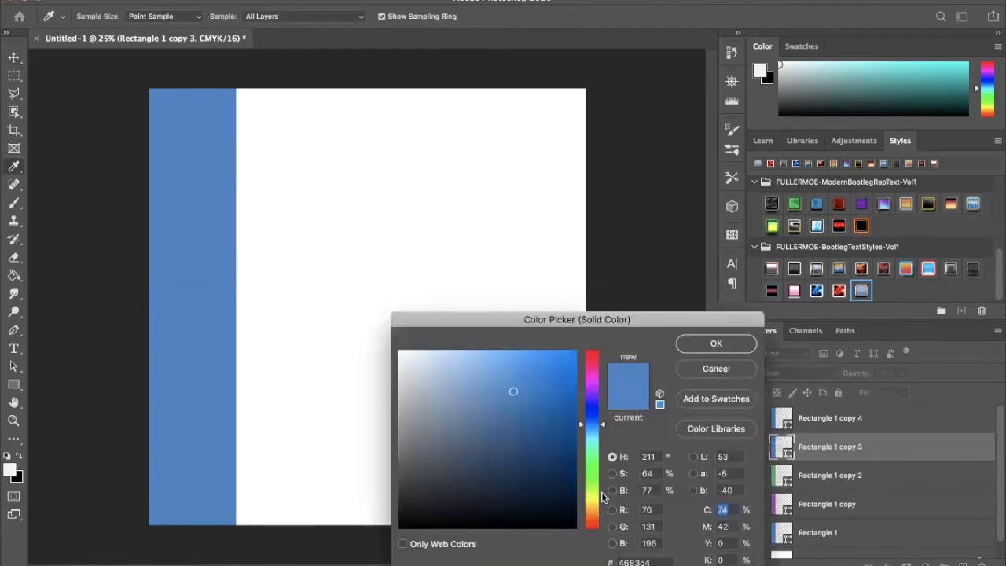
pyautogui.click(594, 498)
pyautogui.moveTo(592, 495); pyautogui.dragTo(592, 490)
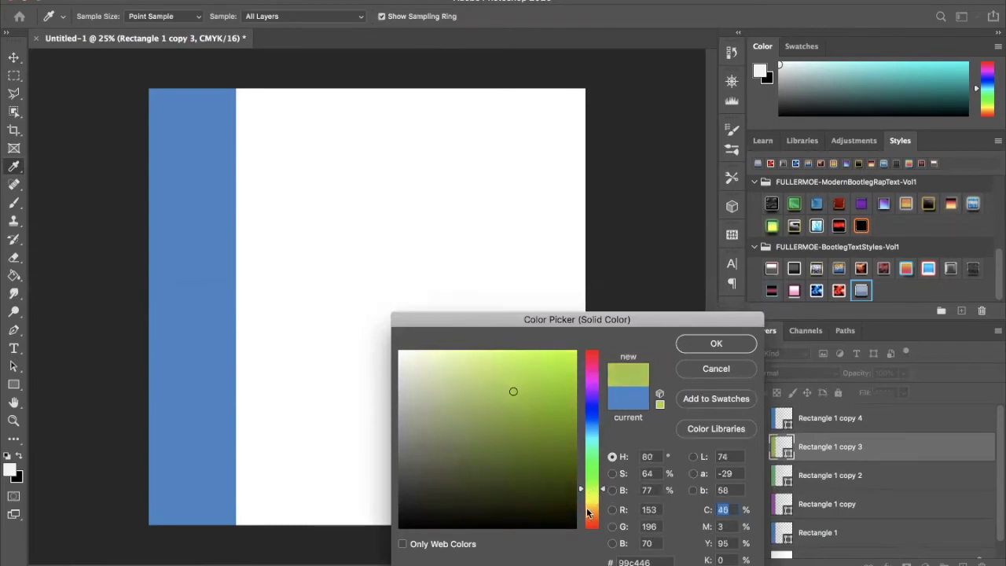
pyautogui.click(590, 509)
pyautogui.moveTo(591, 509); pyautogui.dragTo(591, 507)
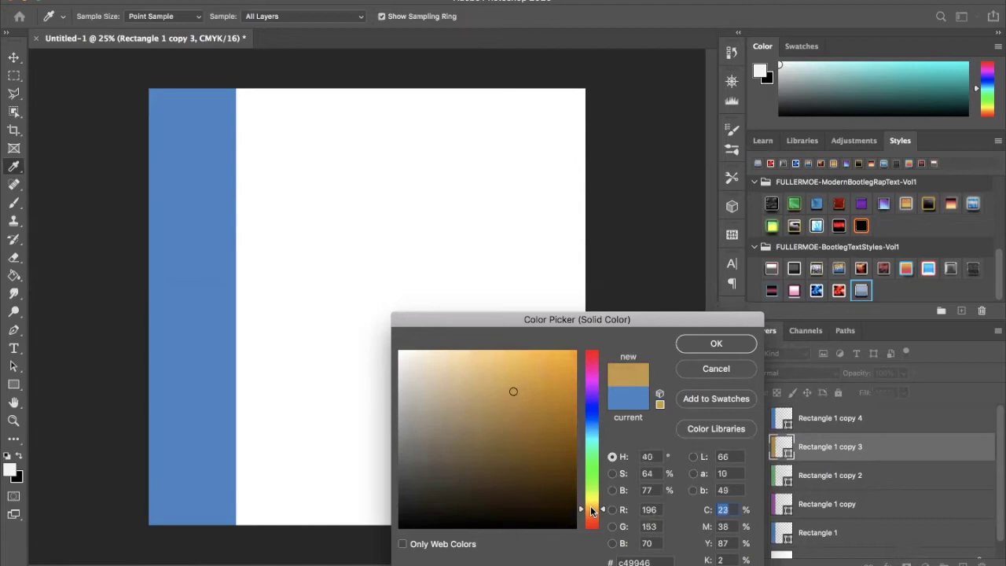
pyautogui.click(728, 342)
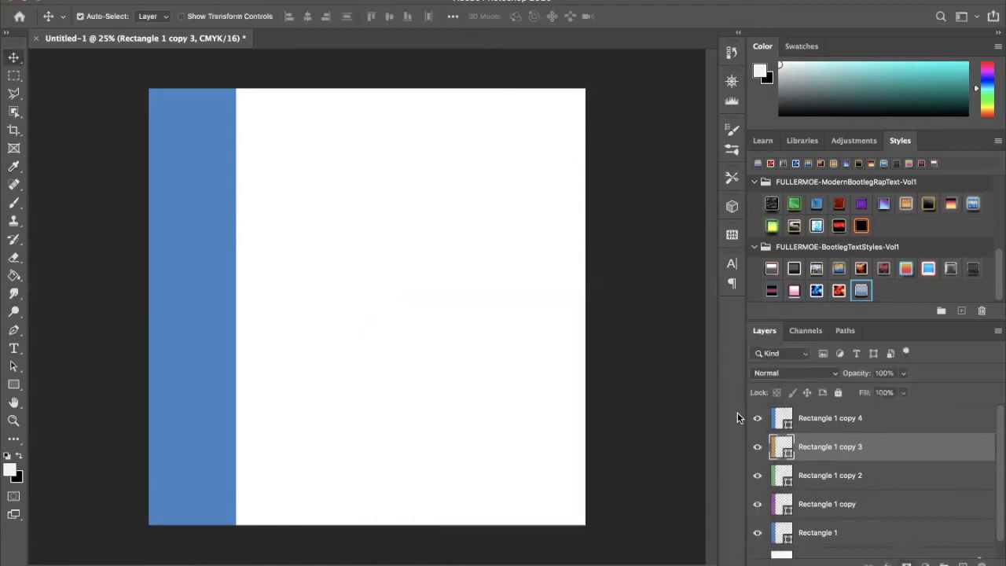
pyautogui.doubleClick(780, 422)
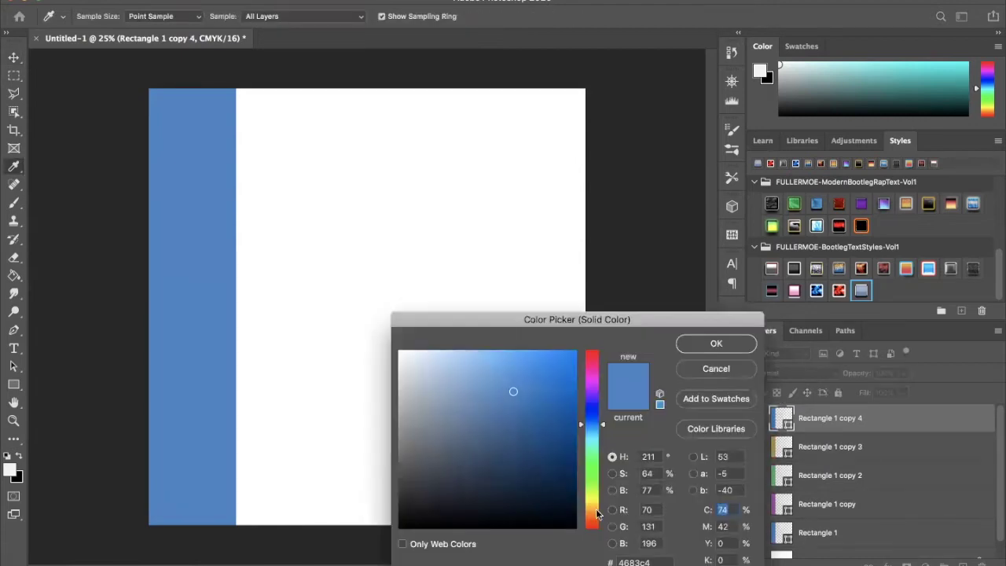
pyautogui.click(589, 353)
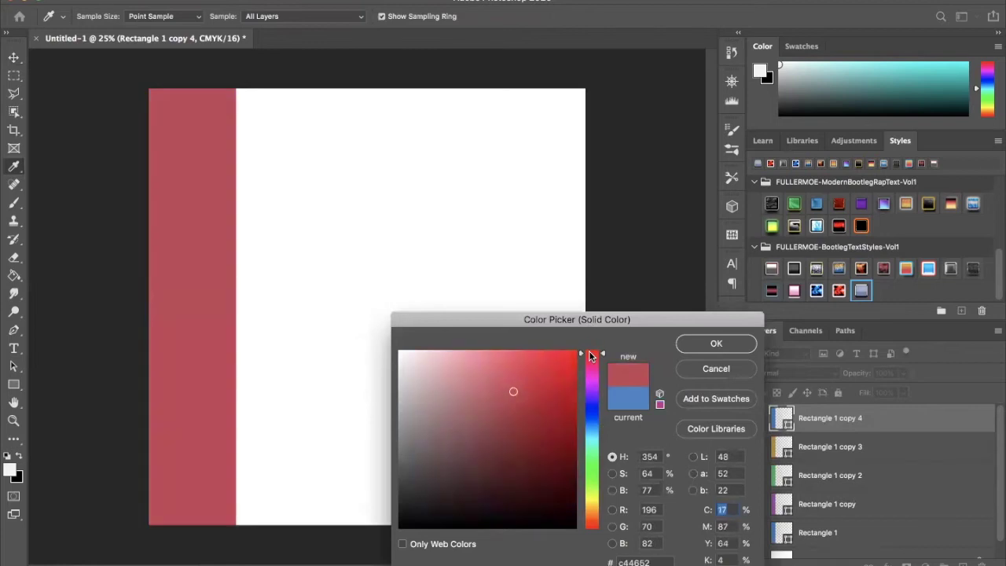
# - Confirm the red fill and lay the stripes edge to edge: blue, purple, green, orange, red
pyautogui.click(716, 344)
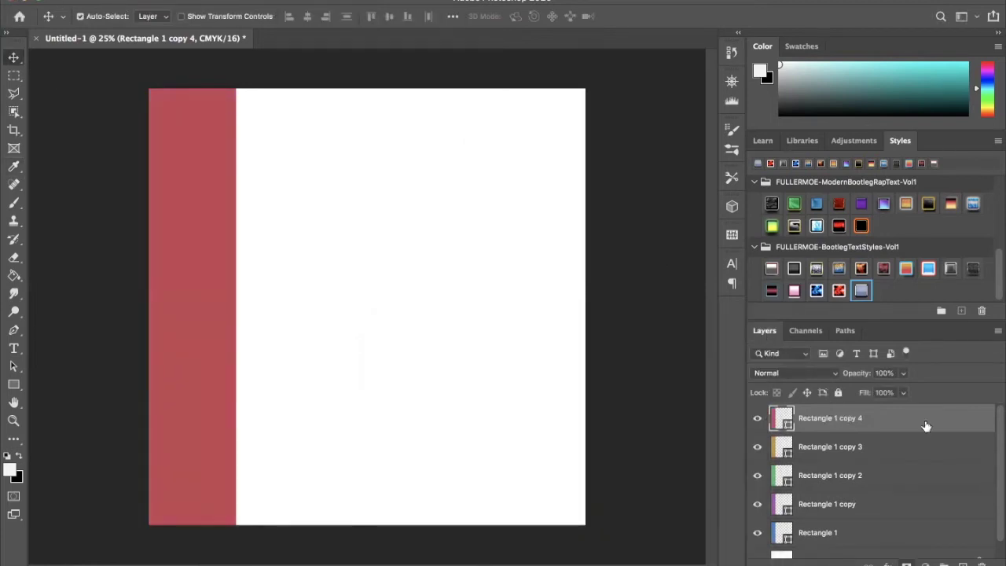
pyautogui.moveTo(220, 250); pyautogui.dragTo(426, 233)
pyautogui.moveTo(399, 344); pyautogui.dragTo(565, 282)
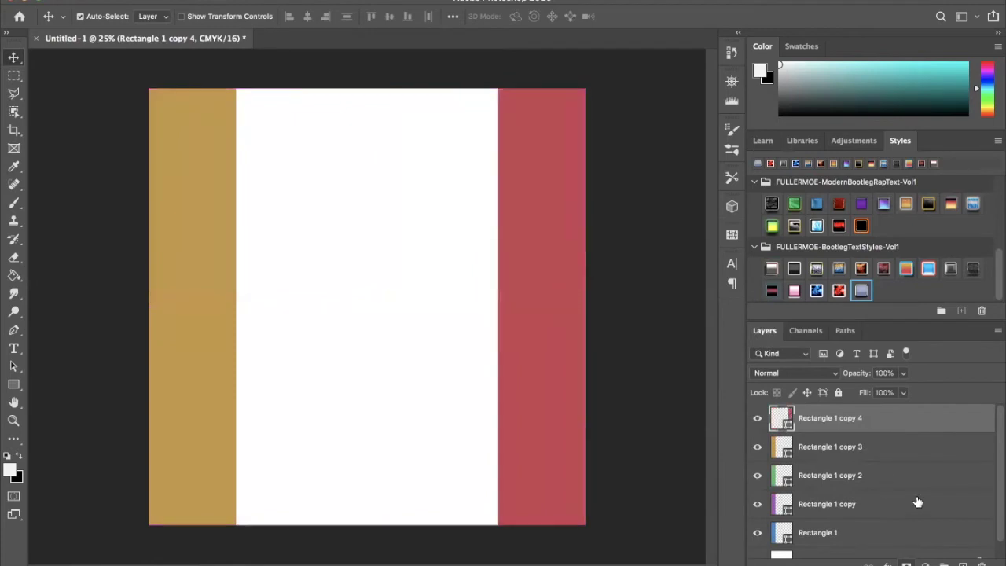
pyautogui.click(896, 446)
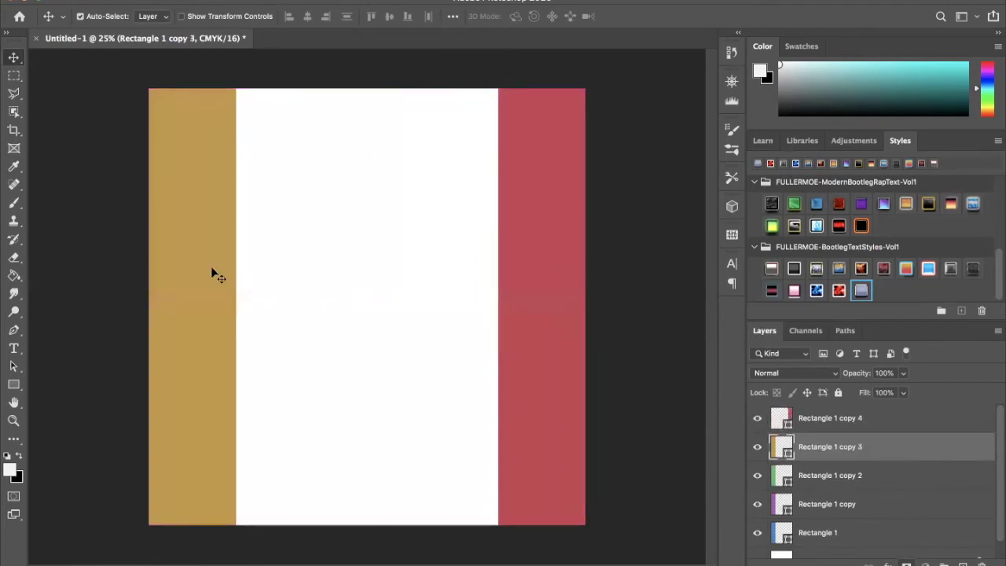
pyautogui.moveTo(213, 274); pyautogui.dragTo(466, 278)
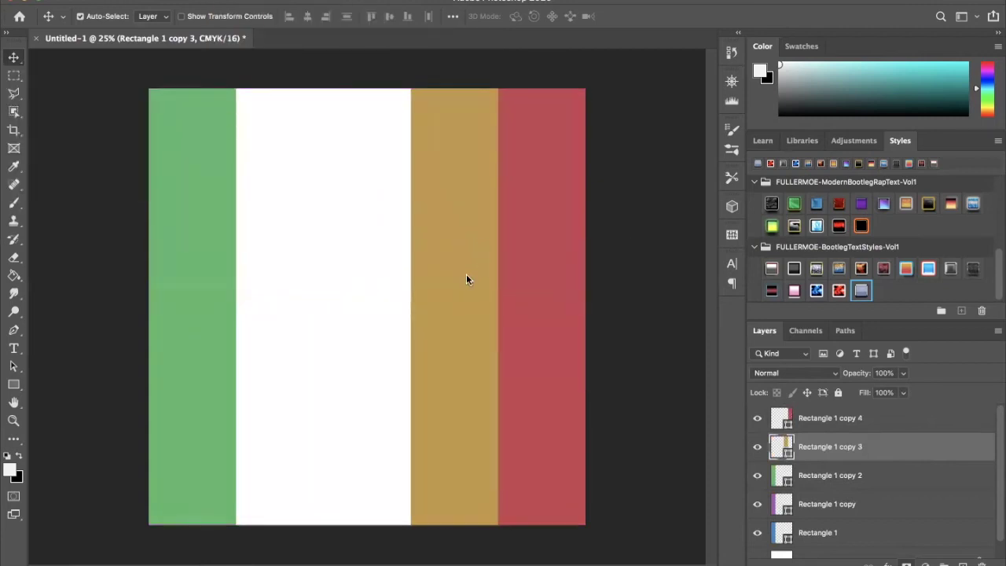
pyautogui.click(878, 481)
pyautogui.moveTo(206, 214); pyautogui.dragTo(368, 228)
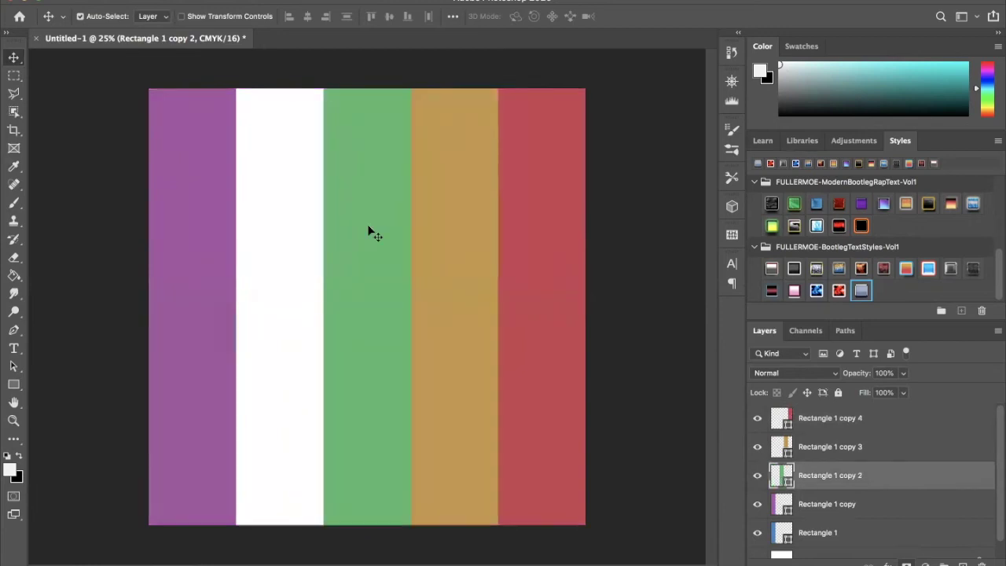
pyautogui.click(918, 507)
pyautogui.moveTo(173, 270); pyautogui.dragTo(262, 278)
pyautogui.click(653, 235)
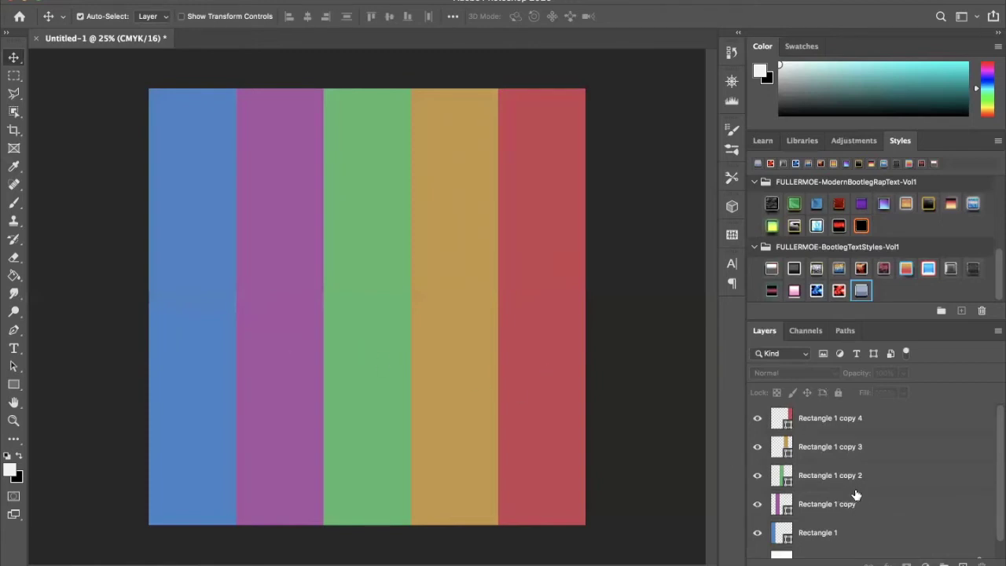
# - Select Rectangle 1 through copy 4 and convert them to one smart object
pyautogui.click(893, 420)
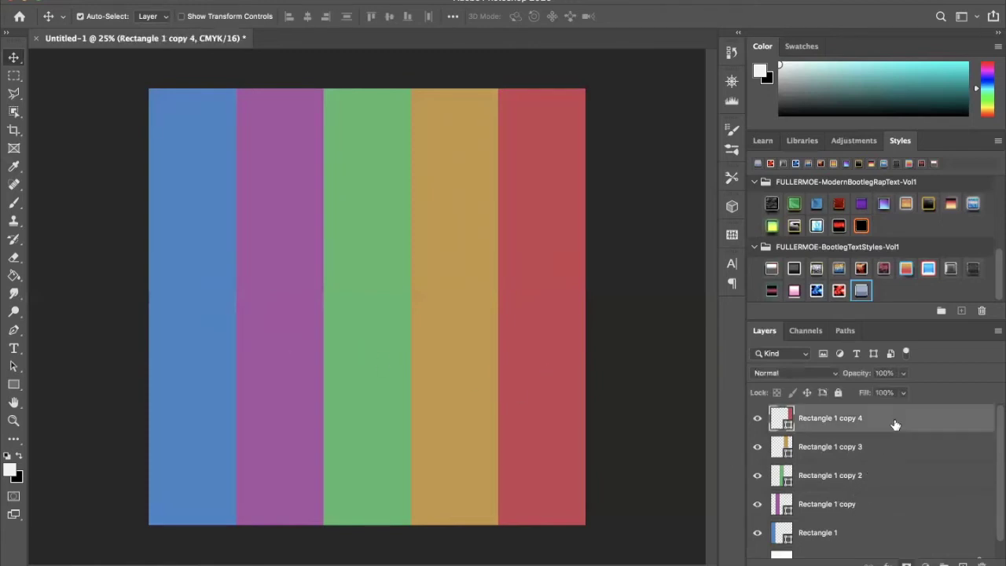
pyautogui.scroll(-1, 895, 424)
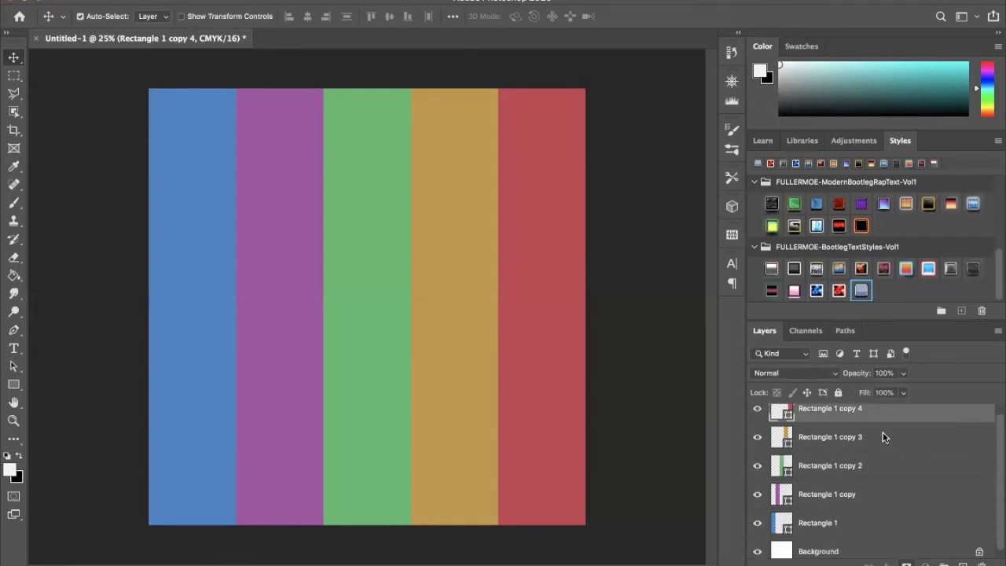
pyautogui.keyDown('shift'); pyautogui.click(883, 437); pyautogui.keyUp('shift')
pyautogui.keyDown('shift'); pyautogui.click(869, 465); pyautogui.keyUp('shift')
pyautogui.keyDown('shift'); pyautogui.click(859, 495); pyautogui.keyUp('shift')
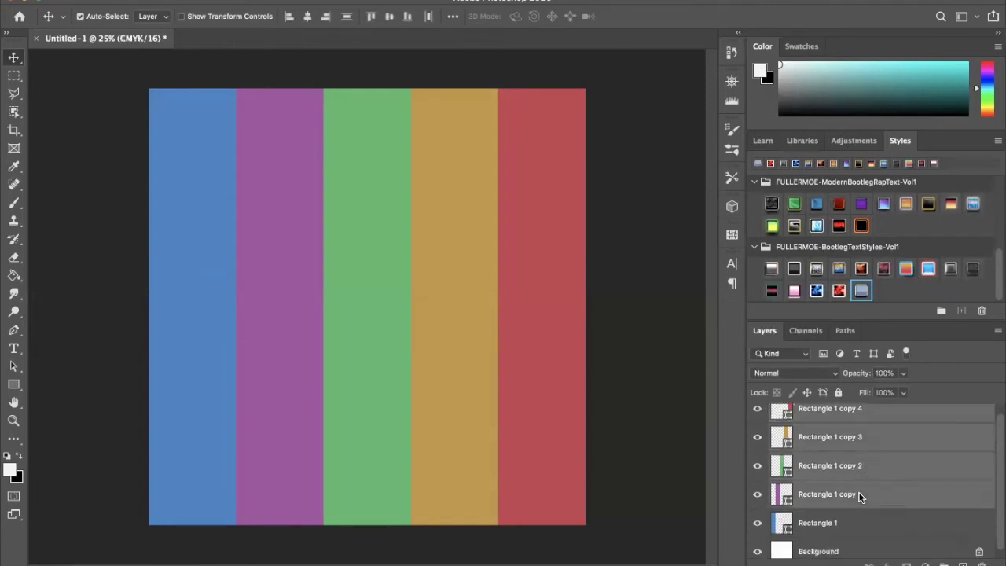
pyautogui.keyDown('shift'); pyautogui.click(850, 515); pyautogui.keyUp('shift')
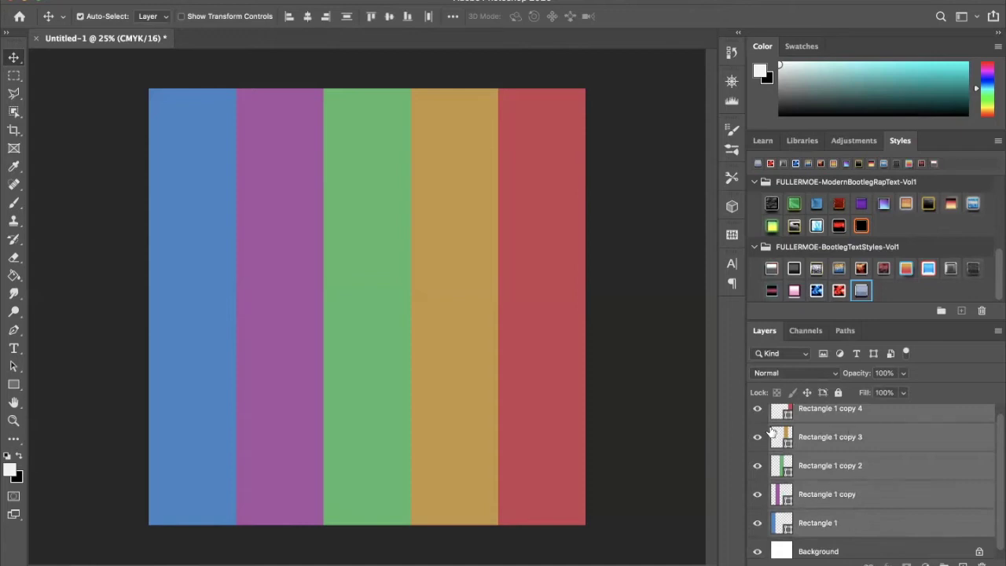
pyautogui.scroll(-1, 836, 476)
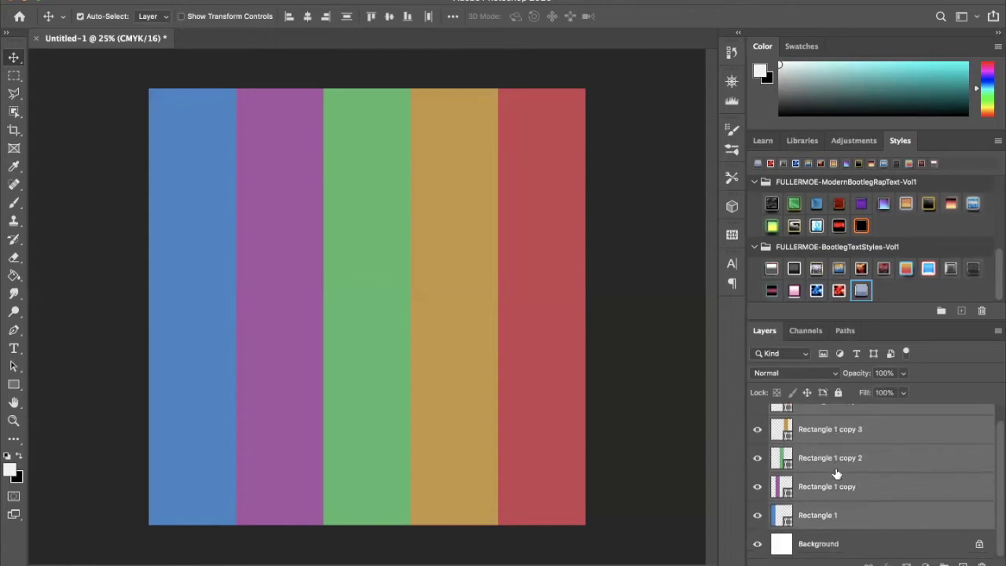
pyautogui.rightClick(837, 473)
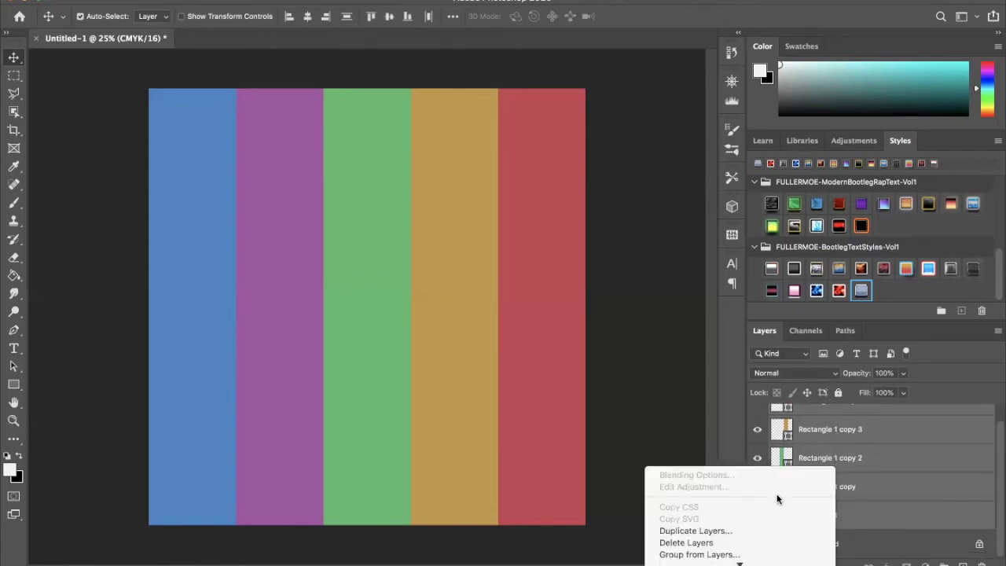
pyautogui.scroll(-3, 777, 499)
pyautogui.scroll(-4, 776, 499)
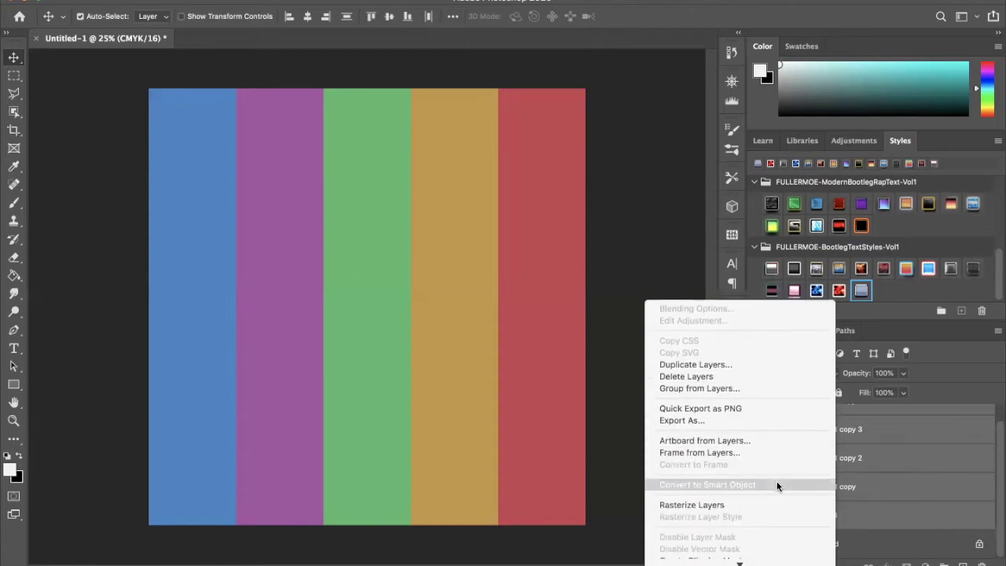
pyautogui.click(776, 484)
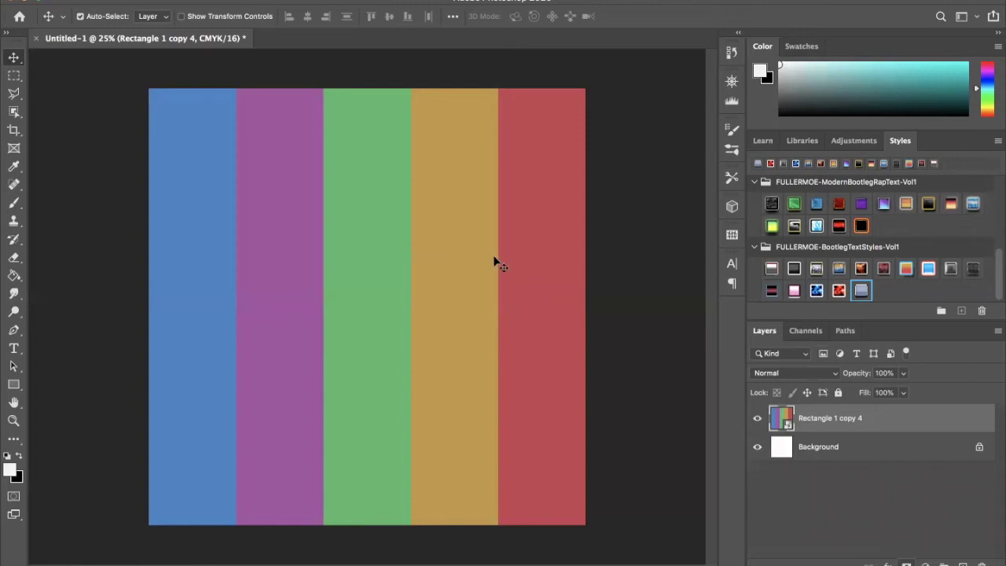
# - Unlock the white Background into Layer 0 and delete it
pyautogui.click(835, 447)
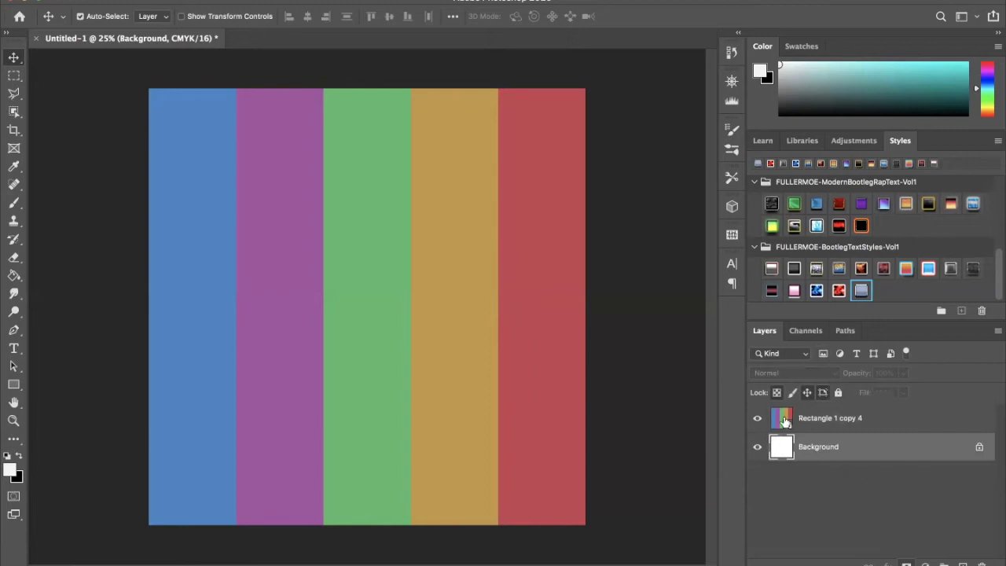
pyautogui.click(979, 447)
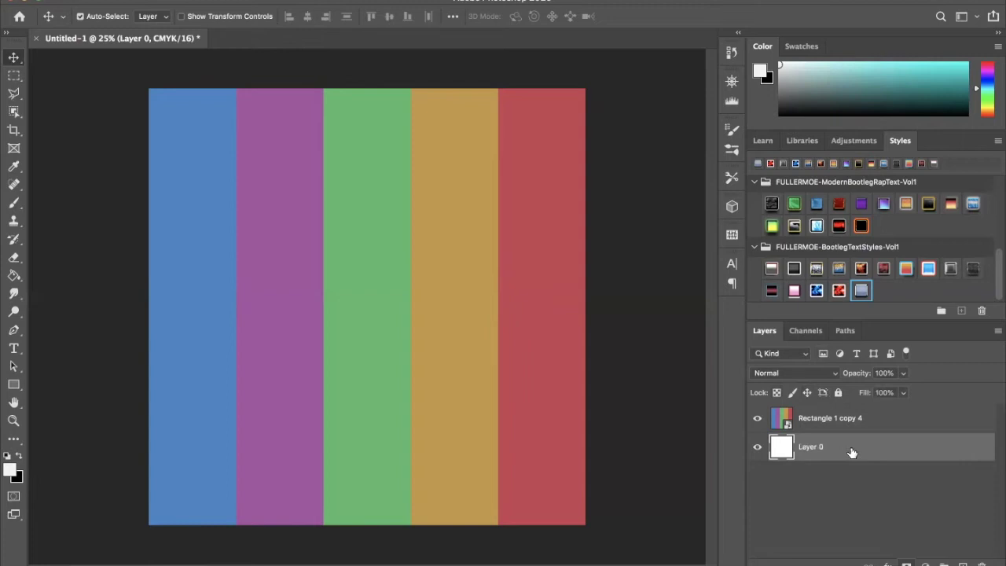
pyautogui.press('Delete')
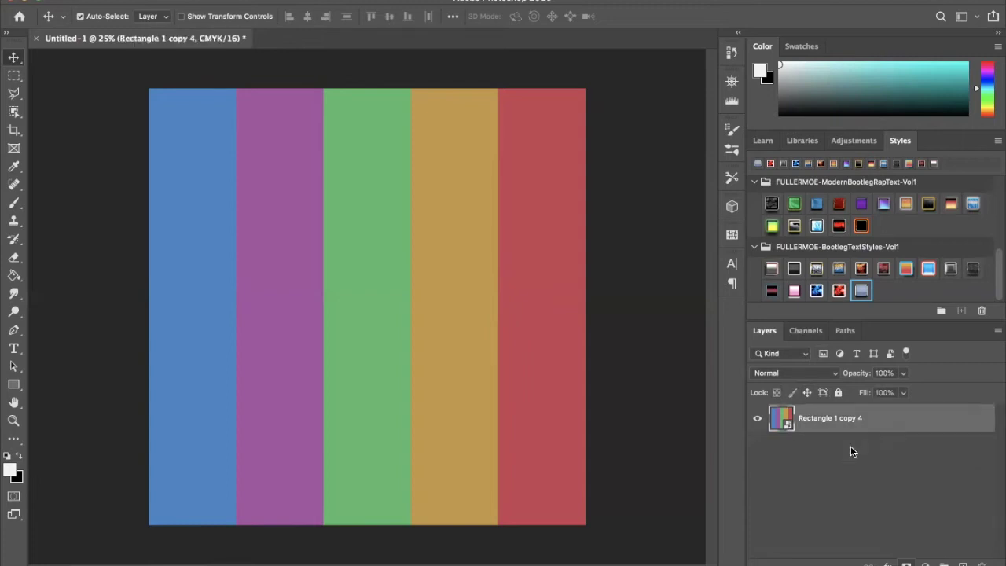
pyautogui.click(849, 446)
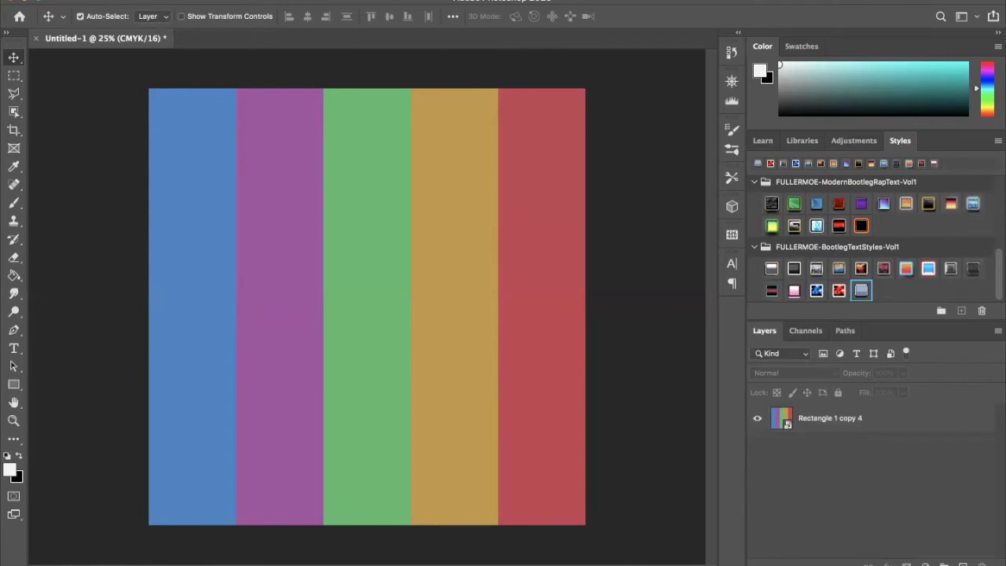
# - Apply a Polar Coordinates smart filter, Rectangular to Polar, to Rectangle 1 copy 4
pyautogui.click(326, 0)
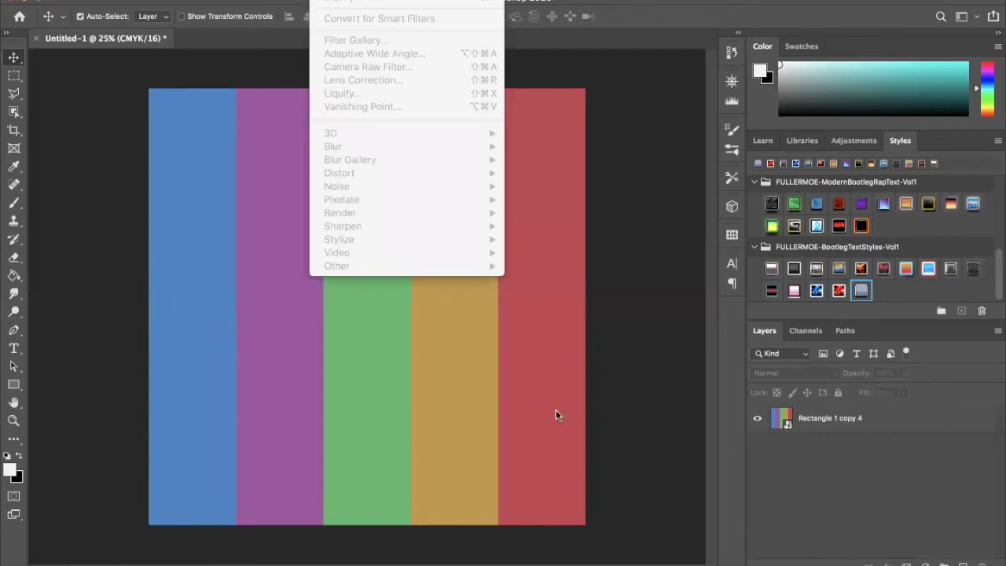
pyautogui.click(555, 415)
pyautogui.click(835, 415)
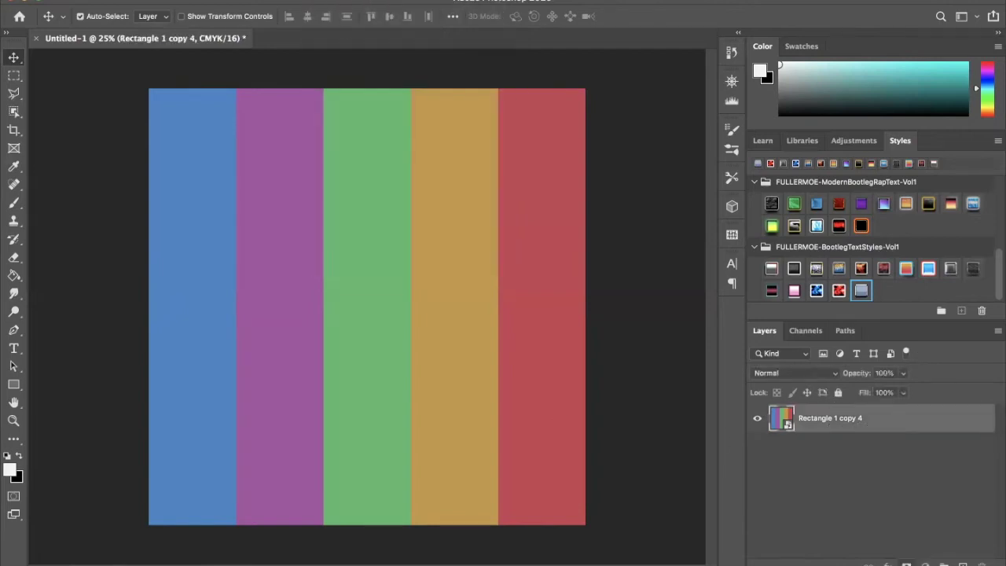
pyautogui.click(327, 0)
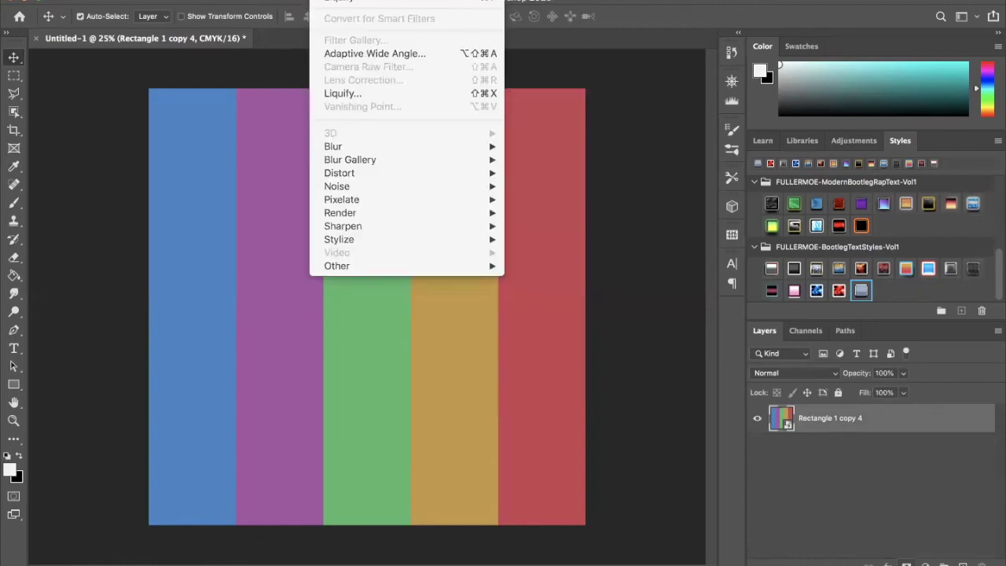
pyautogui.moveTo(437, 173)
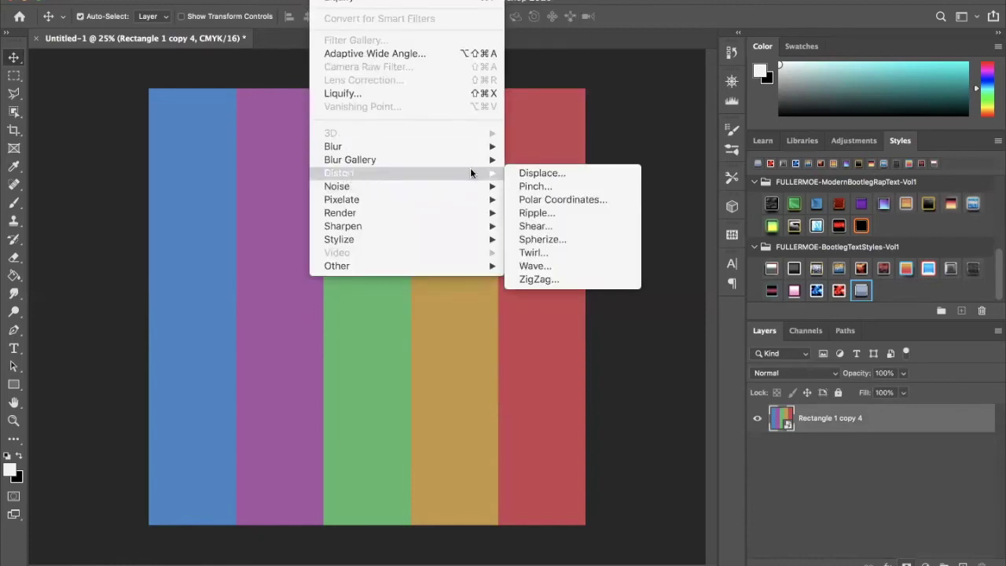
pyautogui.click(564, 199)
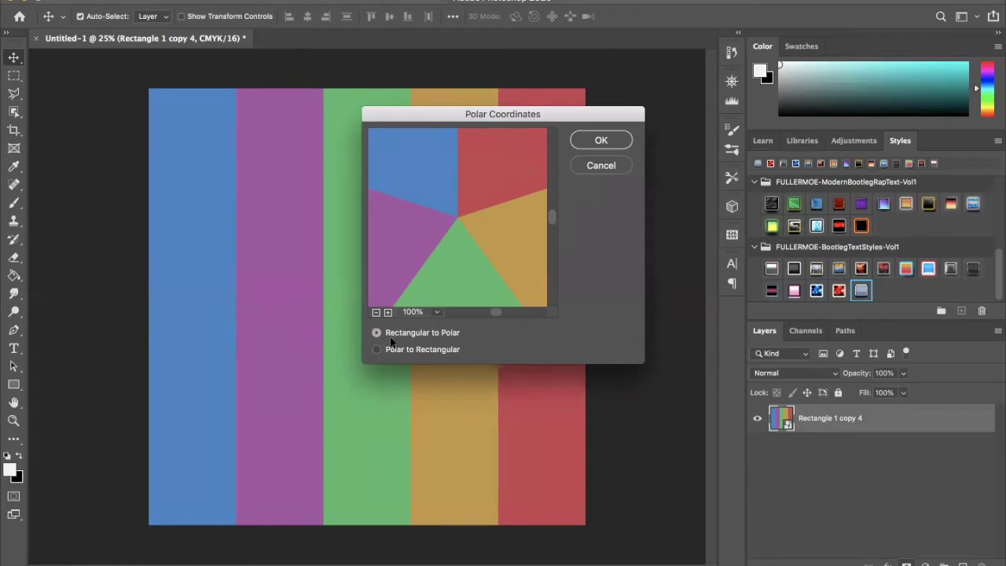
pyautogui.click(583, 137)
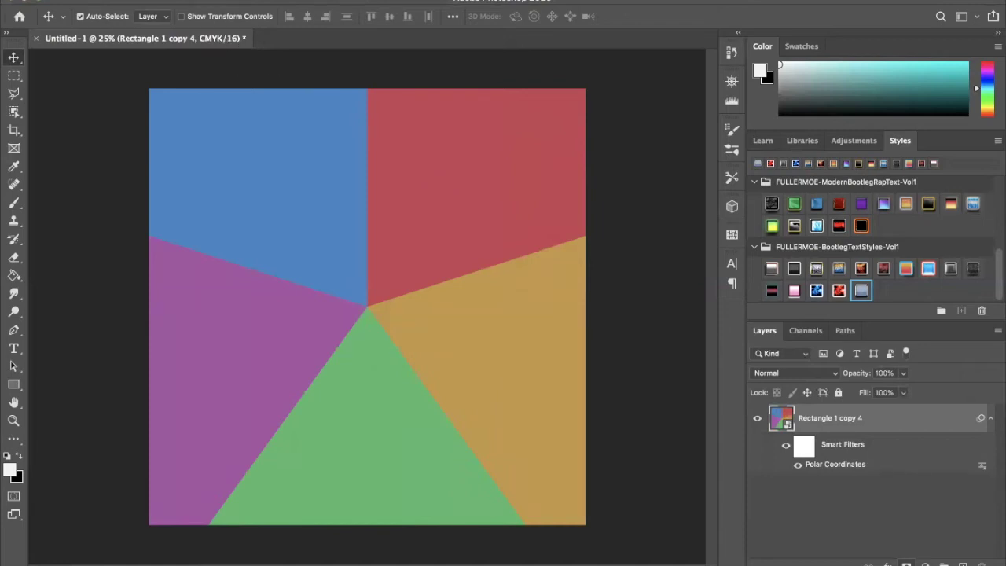
# - Add a 60-pixel Gaussian Blur smart filter to soften the colour wedge edges
pyautogui.click(338, 0)
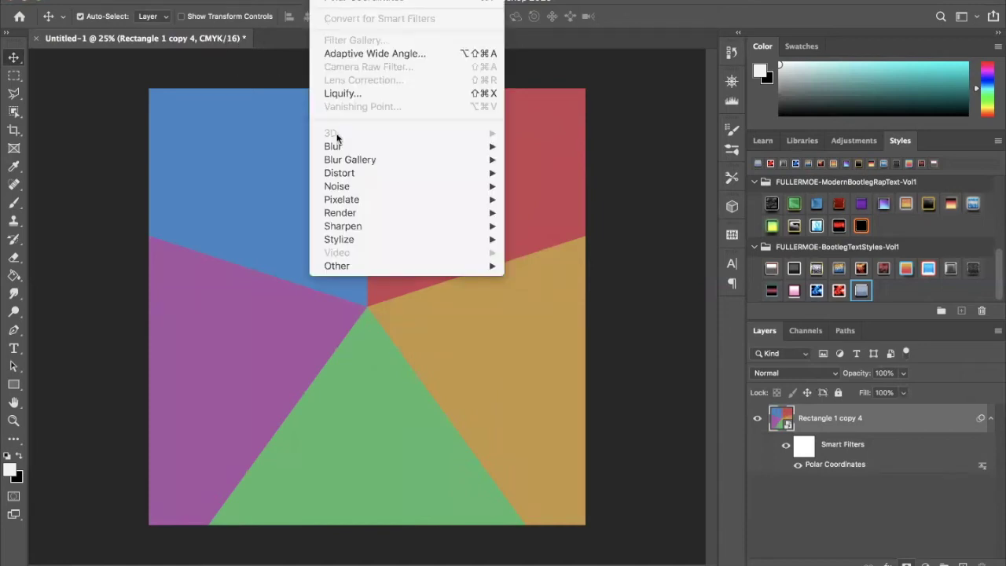
pyautogui.moveTo(384, 149)
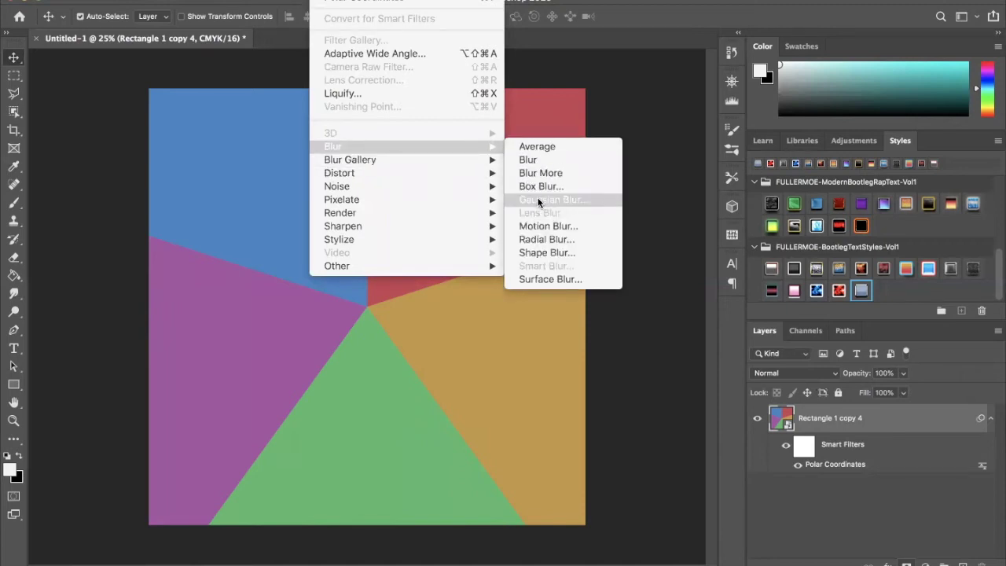
pyautogui.click(540, 201)
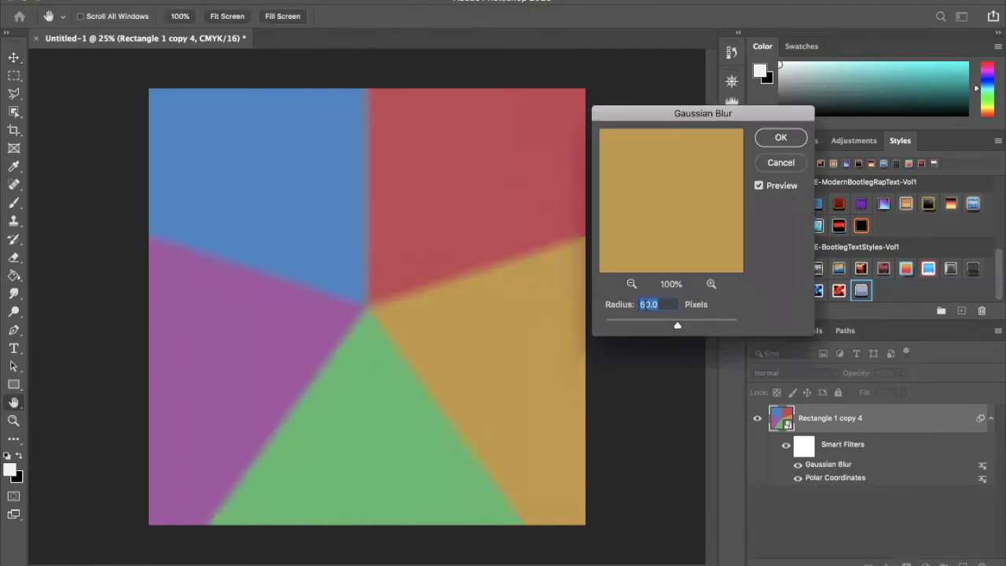
pyautogui.click(773, 139)
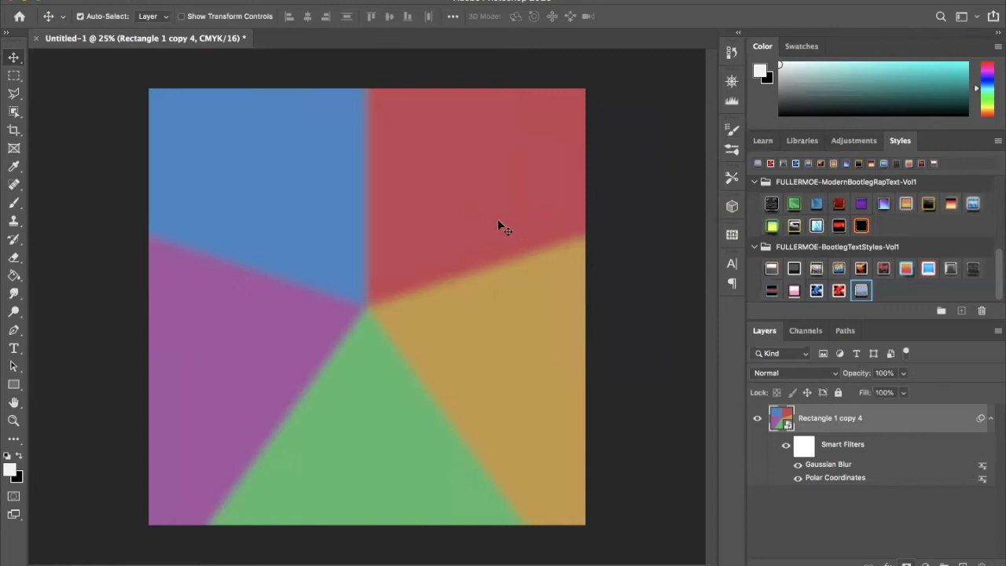
# - Add a Twirl smart filter with a -600° angle to swirl the blurred wedges
pyautogui.click(330, 0)
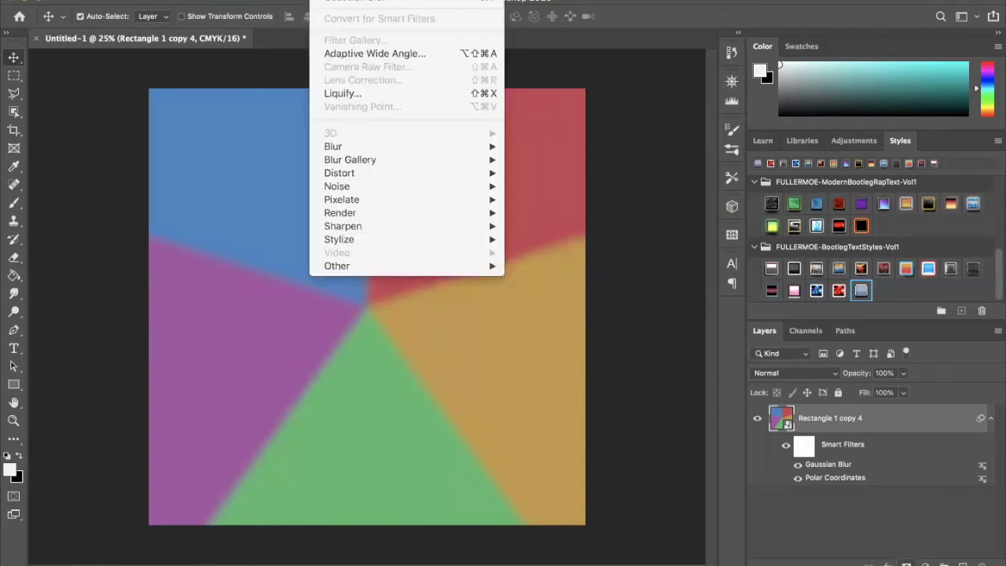
pyautogui.moveTo(363, 171)
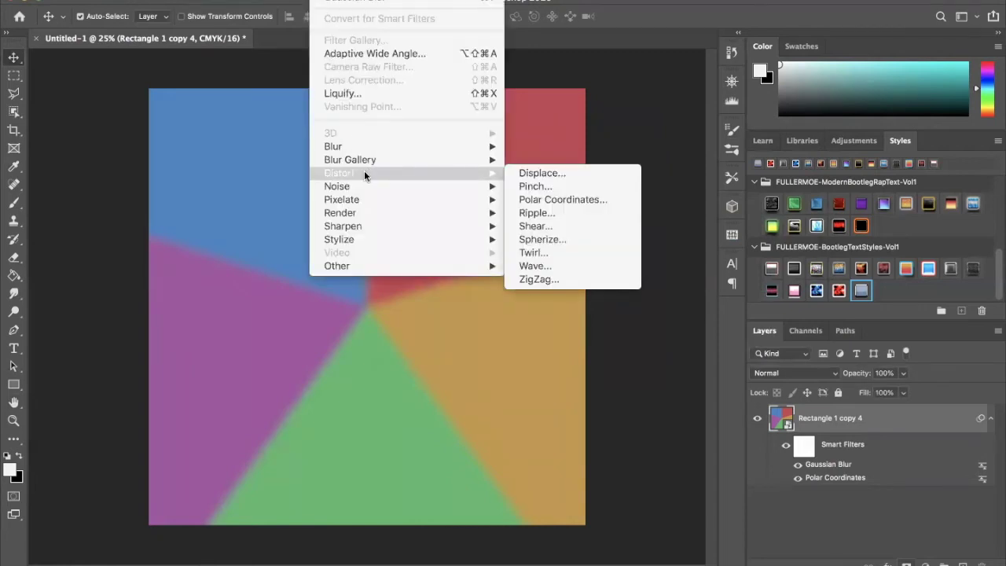
pyautogui.click(588, 256)
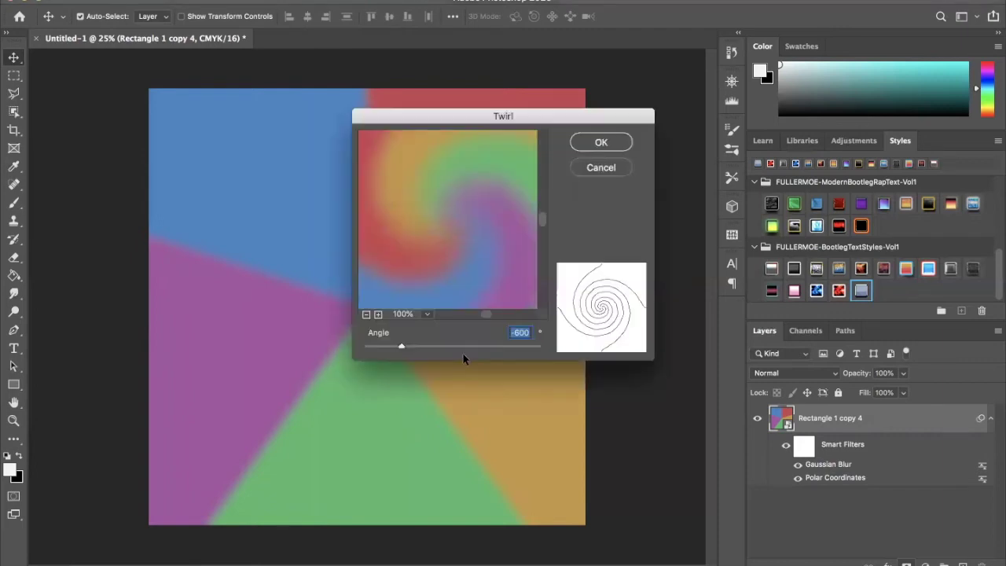
pyautogui.click(523, 333)
pyautogui.press('BackSpace')
pyautogui.write('3')
pyautogui.click(589, 139)
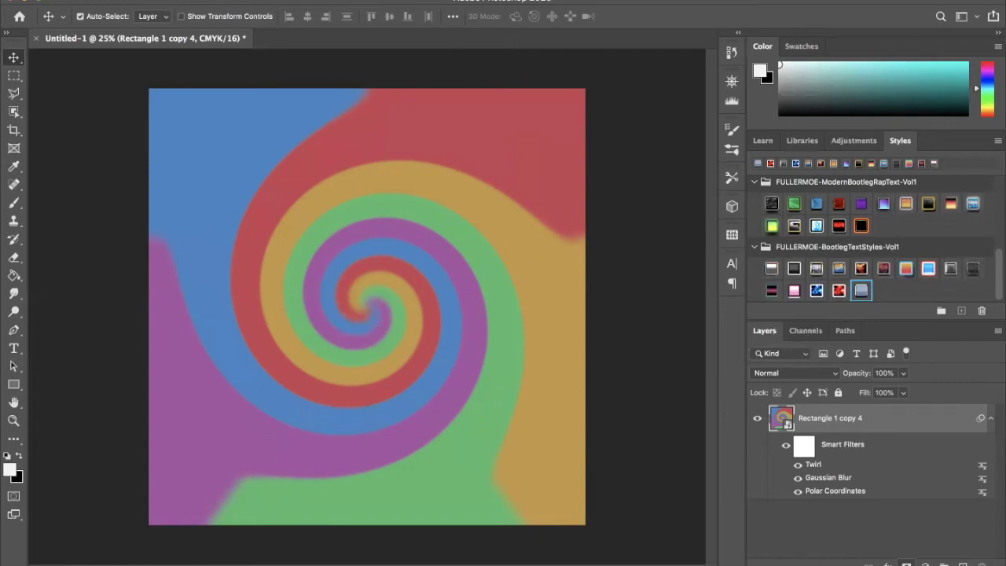
# - Switch the document to RGB Color mode, rasterizing the smart object when warned
pyautogui.click(174, 0)
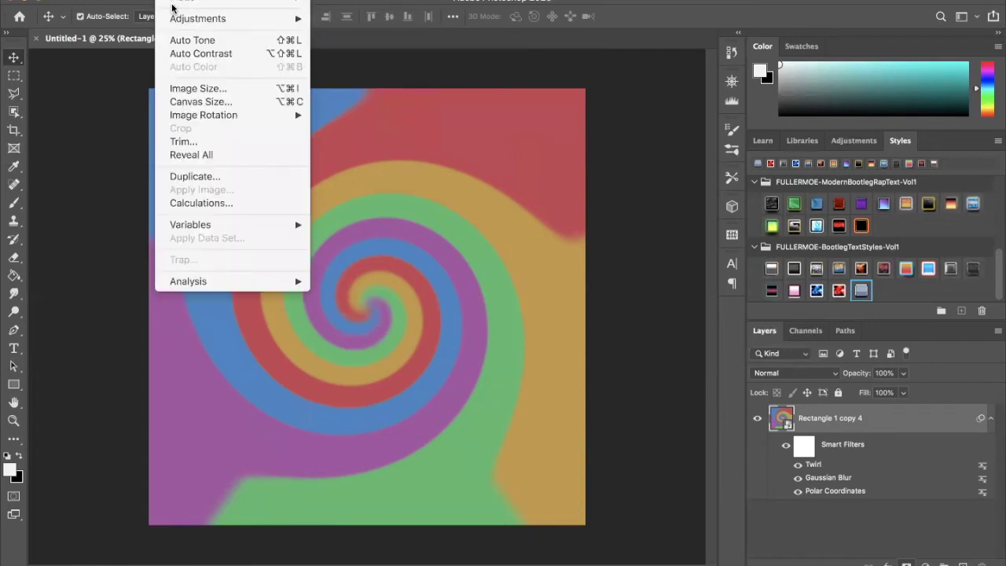
pyautogui.moveTo(175, 4)
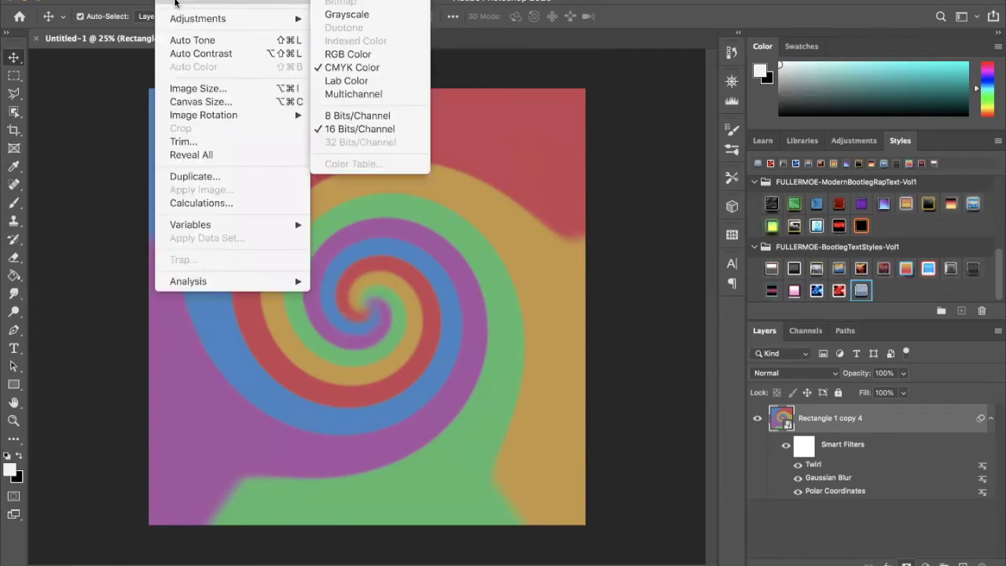
pyautogui.click(350, 56)
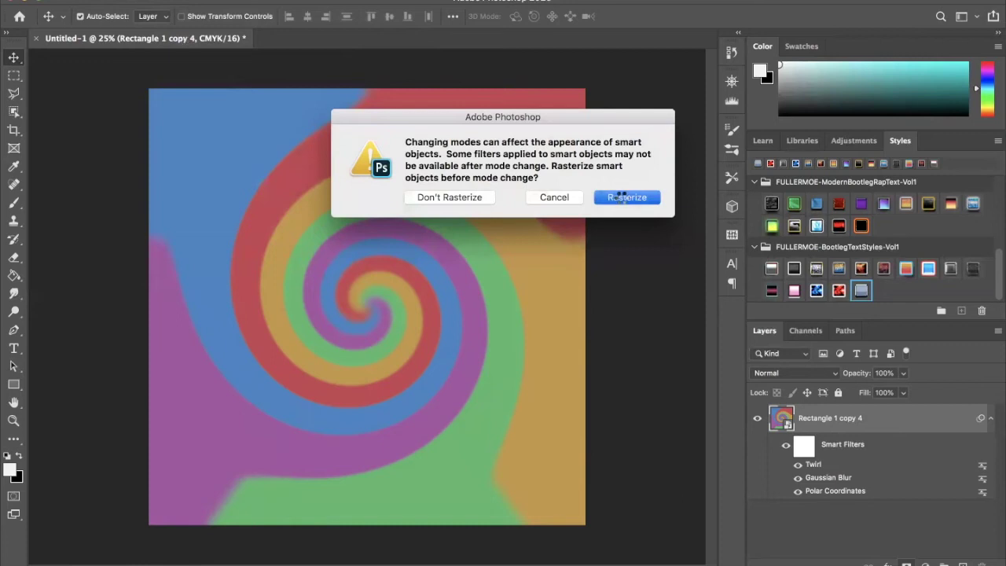
pyautogui.click(622, 199)
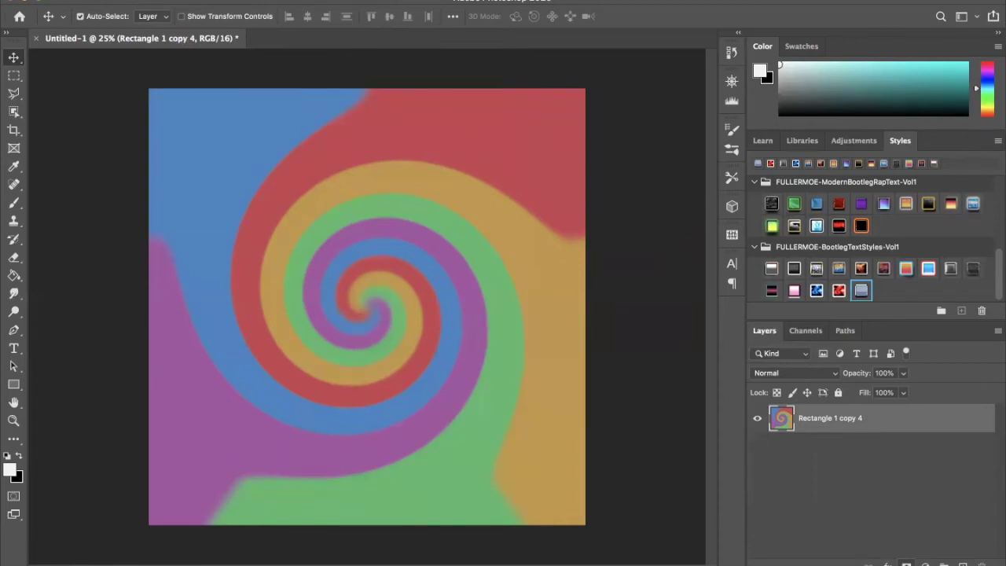
# - Open the spiral layer in Liquify and turn off Pin Edges
pyautogui.click(334, 0)
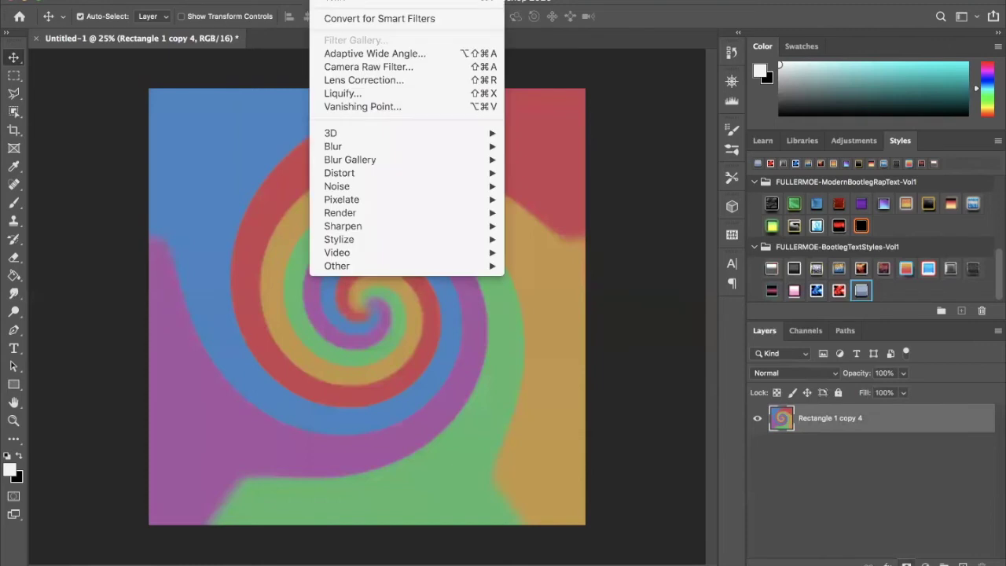
pyautogui.click(352, 100)
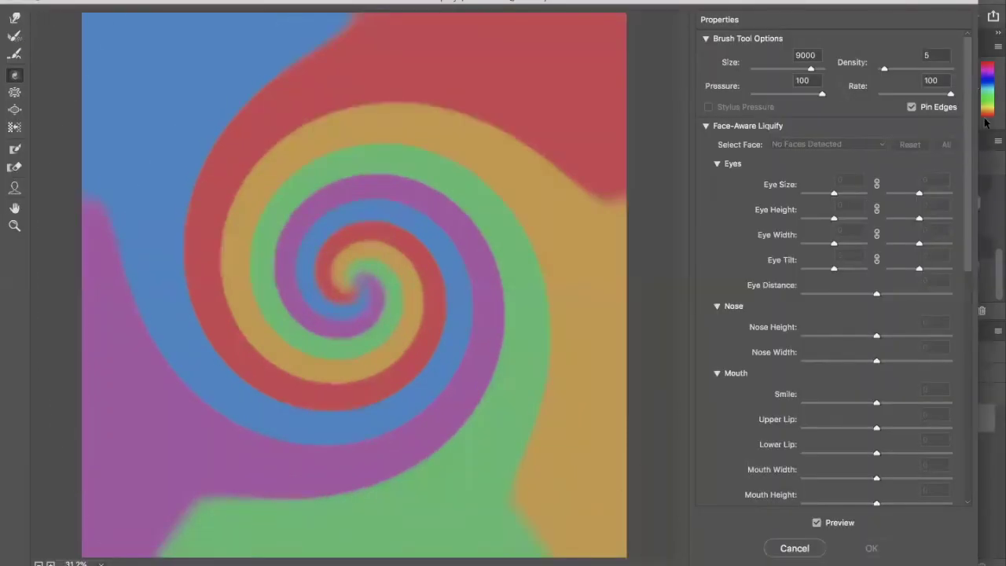
pyautogui.click(911, 108)
pyautogui.click(911, 106)
# - Shrink the Liquify brush to 600 and turn Pin Edges back on
pyautogui.press('[')
pyautogui.press('[')
pyautogui.press('[')
pyautogui.press('[')
pyautogui.press('[')
pyautogui.press('[')
pyautogui.press('[')
pyautogui.press('[')
pyautogui.press('[')
pyautogui.press('[')
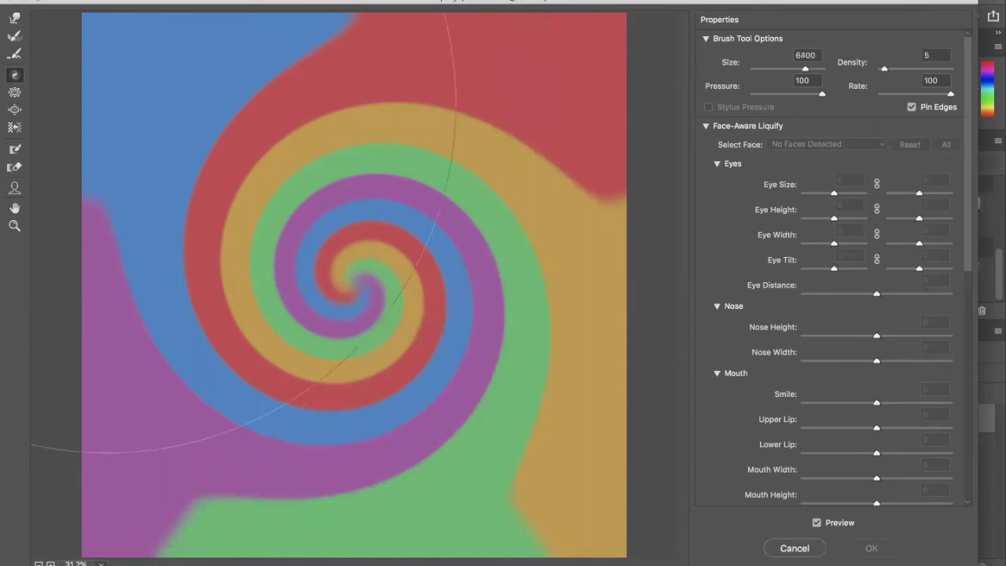
pyautogui.press('[')
pyautogui.press('[')
pyautogui.press('[')
pyautogui.press('[')
pyautogui.press('[')
pyautogui.press('[')
pyautogui.press('[')
pyautogui.press('[')
pyautogui.press('[')
pyautogui.press('[')
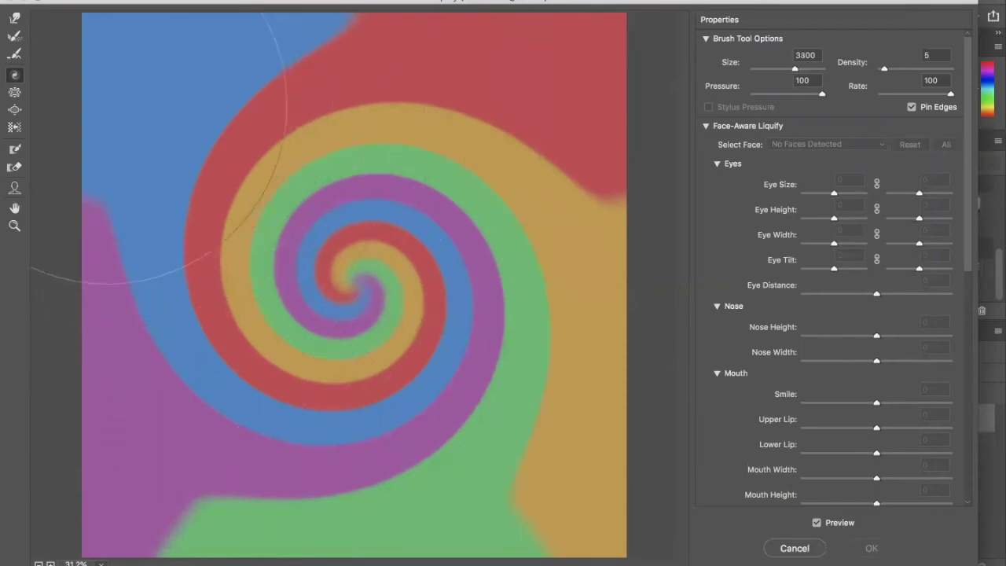
pyautogui.press('[')
pyautogui.press('[')
pyautogui.press('[')
pyautogui.press('[')
pyautogui.press('[')
pyautogui.press('[')
pyautogui.press('[')
pyautogui.press('[')
pyautogui.press('[')
pyautogui.press('[')
pyautogui.click(912, 106)
pyautogui.click(913, 107)
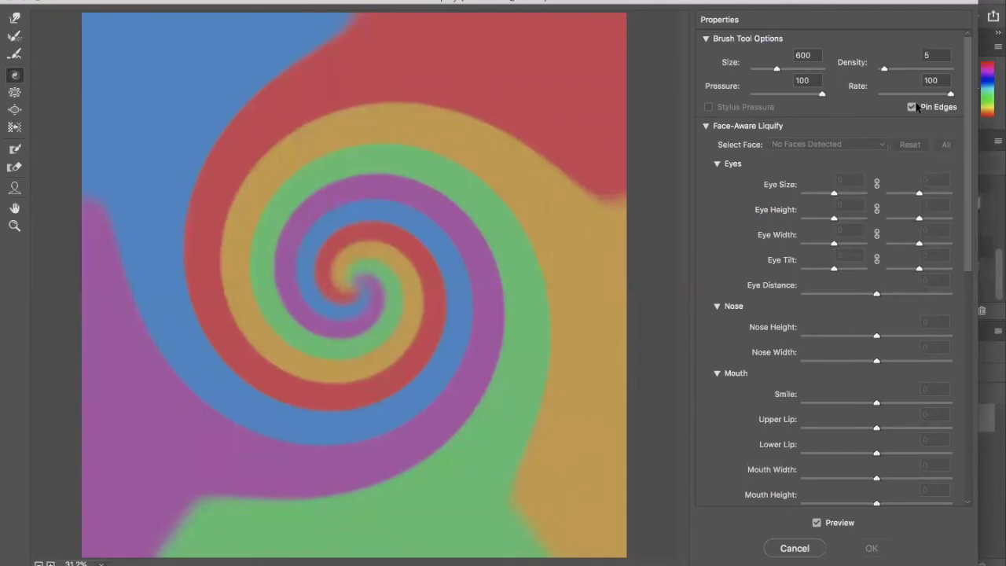
# - Select the Forward Warp tool, enlarge the brush slightly, and undo a trial stroke
pyautogui.click(15, 19)
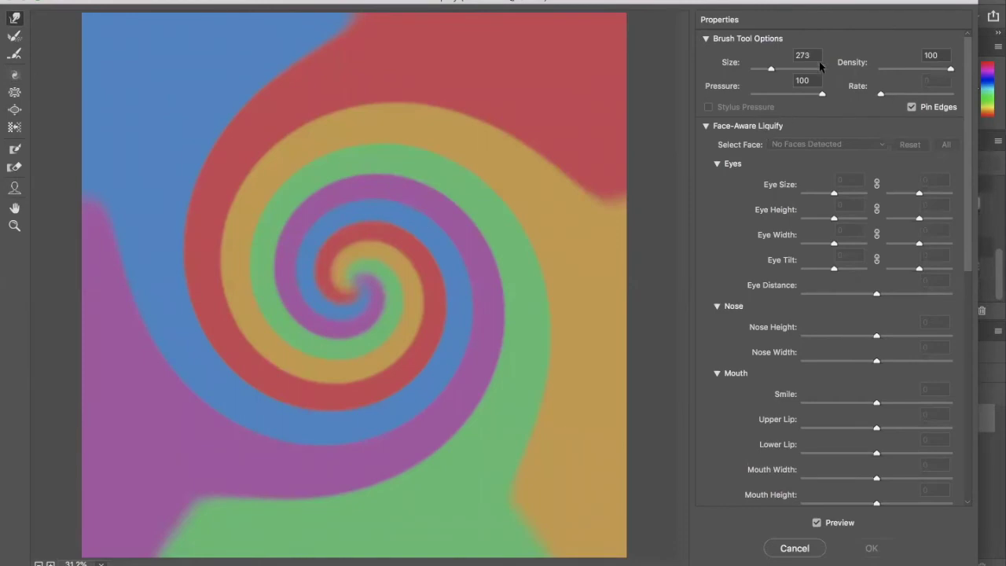
pyautogui.moveTo(774, 70); pyautogui.dragTo(772, 72)
pyautogui.moveTo(368, 242); pyautogui.dragTo(383, 110)
pyautogui.hotkey('ctrl', 'alt', 'z')
# - Pull the centre colours outward into long spikes pointing up, right, down and left
pyautogui.moveTo(362, 263); pyautogui.dragTo(370, 36)
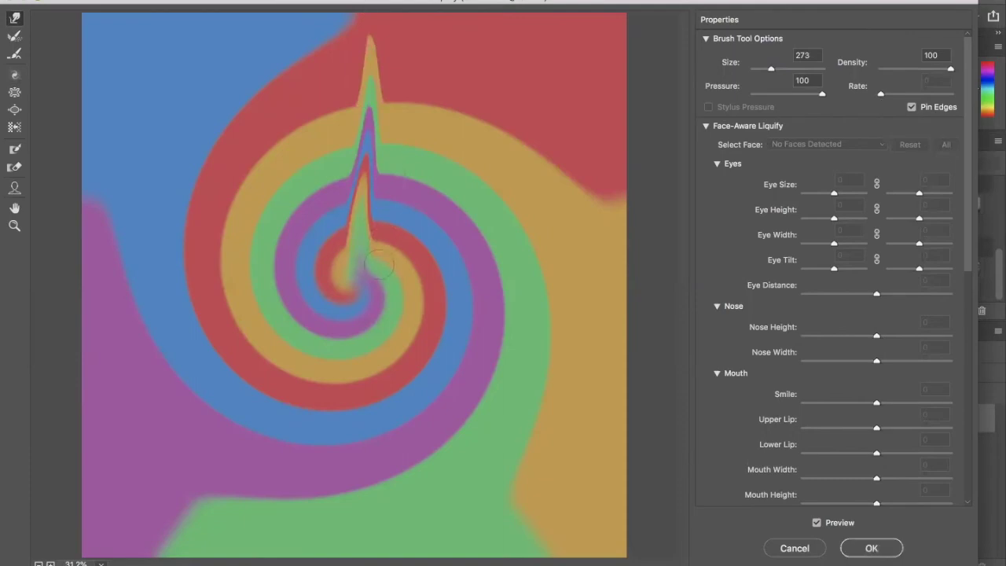
pyautogui.moveTo(385, 240); pyautogui.dragTo(511, 83)
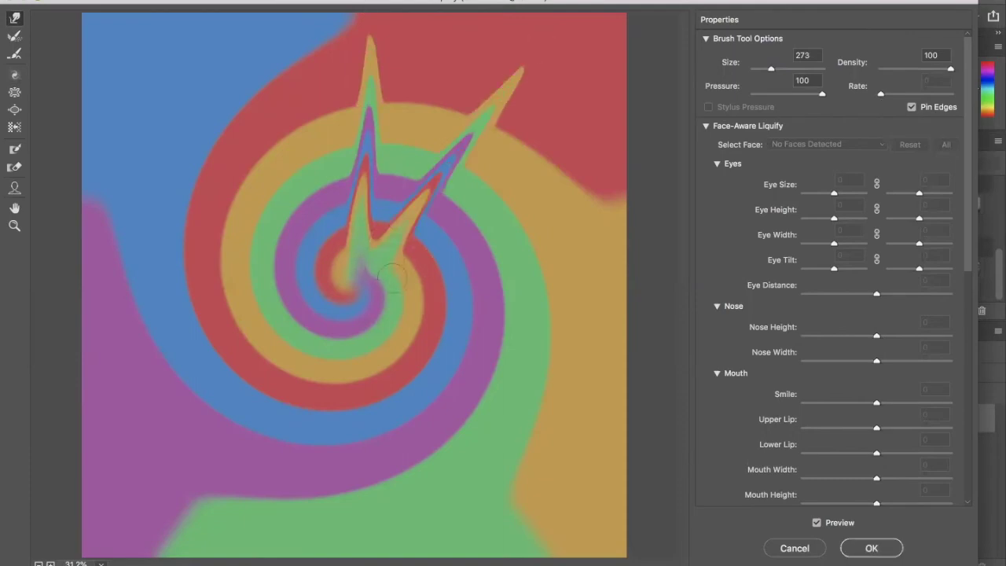
pyautogui.moveTo(397, 271); pyautogui.dragTo(589, 215)
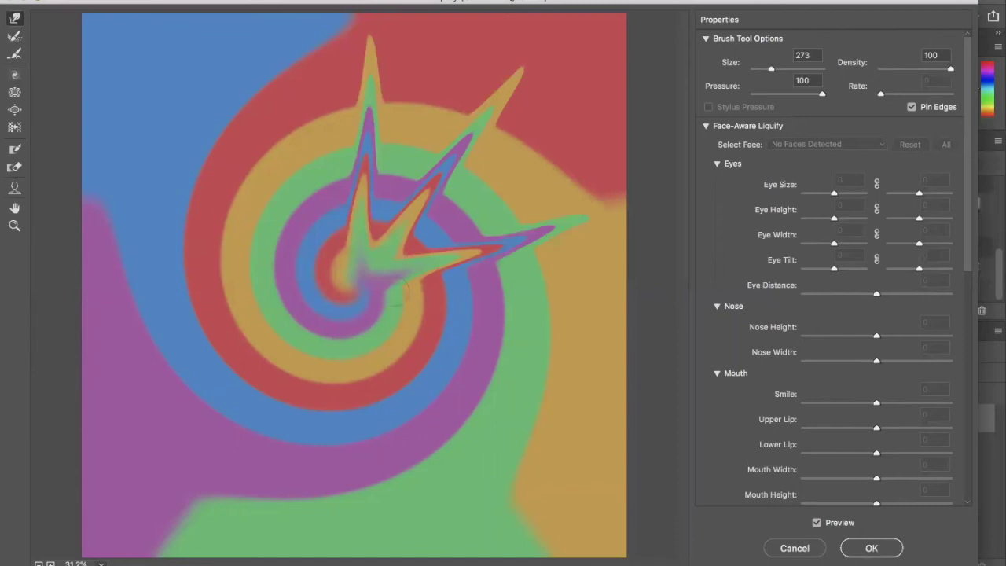
pyautogui.moveTo(378, 292); pyautogui.dragTo(629, 420)
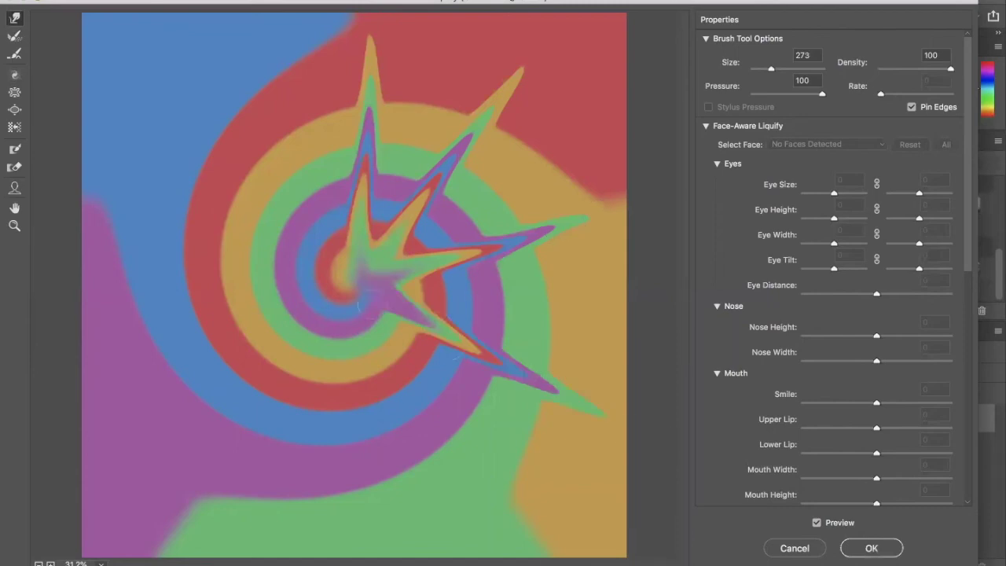
pyautogui.moveTo(370, 297)
pyautogui.mouseDown()
pyautogui.moveTo(375, 426)
pyautogui.moveTo(409, 539)
pyautogui.mouseUp()
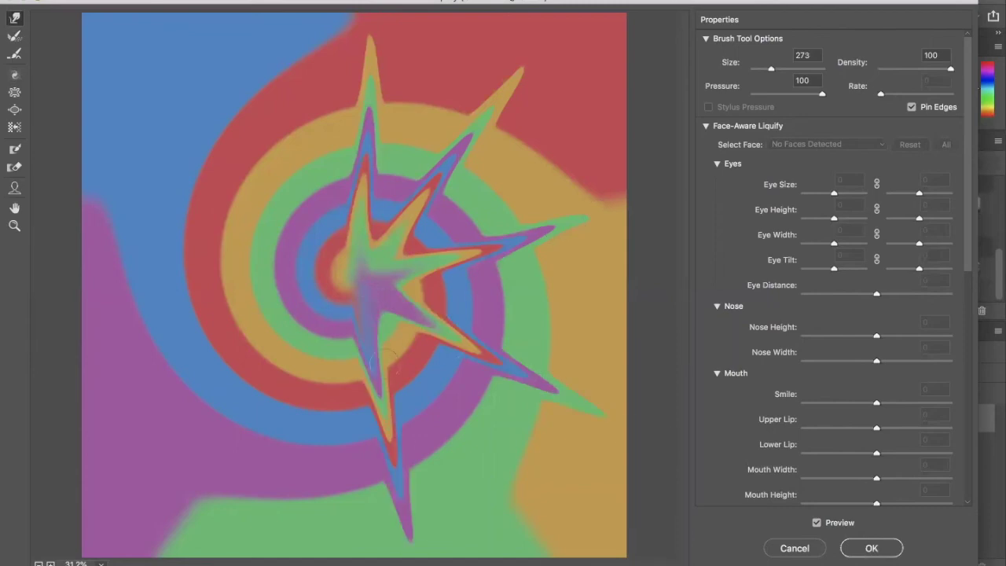
pyautogui.moveTo(383, 283); pyautogui.dragTo(481, 483)
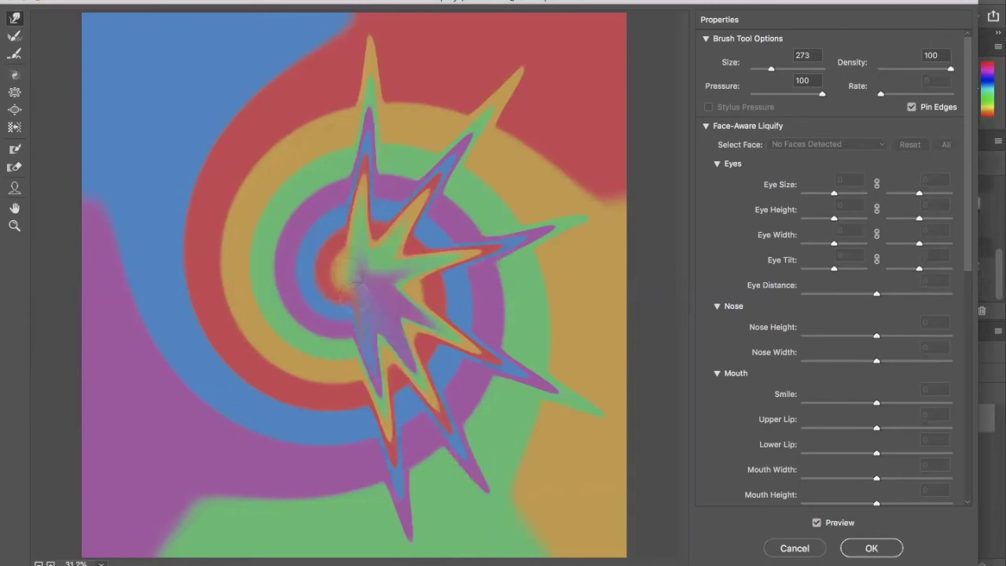
pyautogui.moveTo(355, 280); pyautogui.dragTo(240, 506)
pyautogui.moveTo(347, 318); pyautogui.dragTo(312, 554)
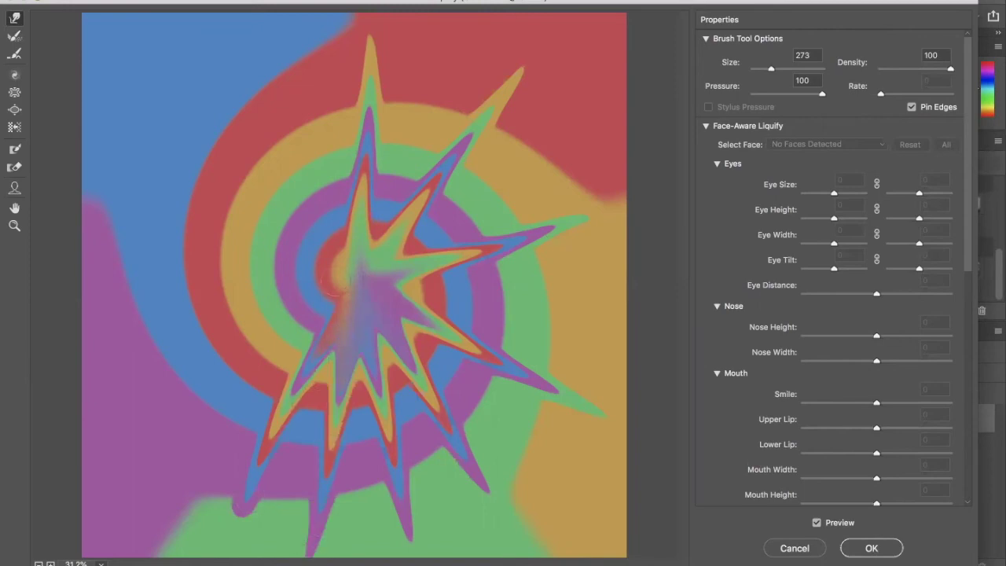
pyautogui.moveTo(333, 287); pyautogui.dragTo(78, 392)
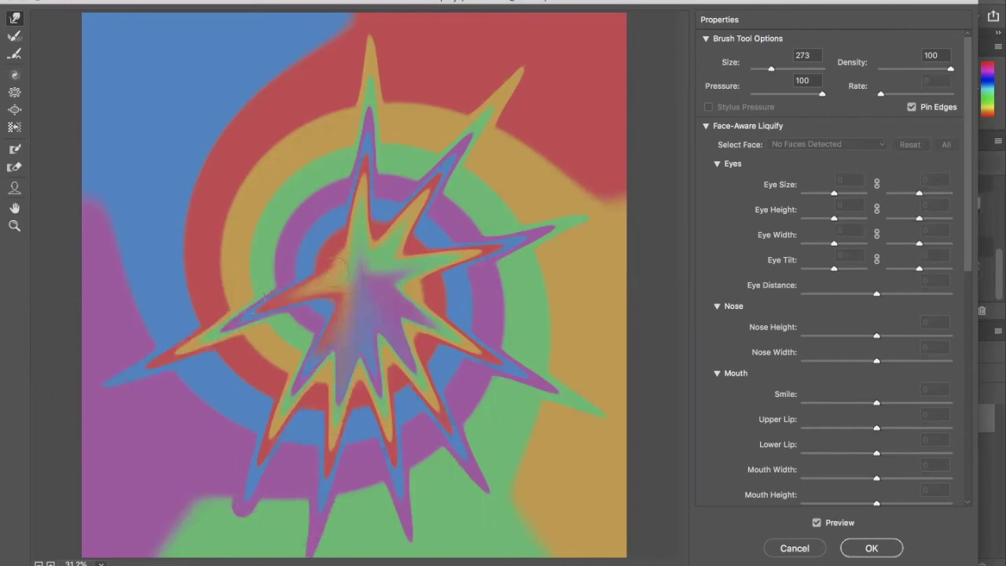
pyautogui.moveTo(338, 263); pyautogui.dragTo(90, 201)
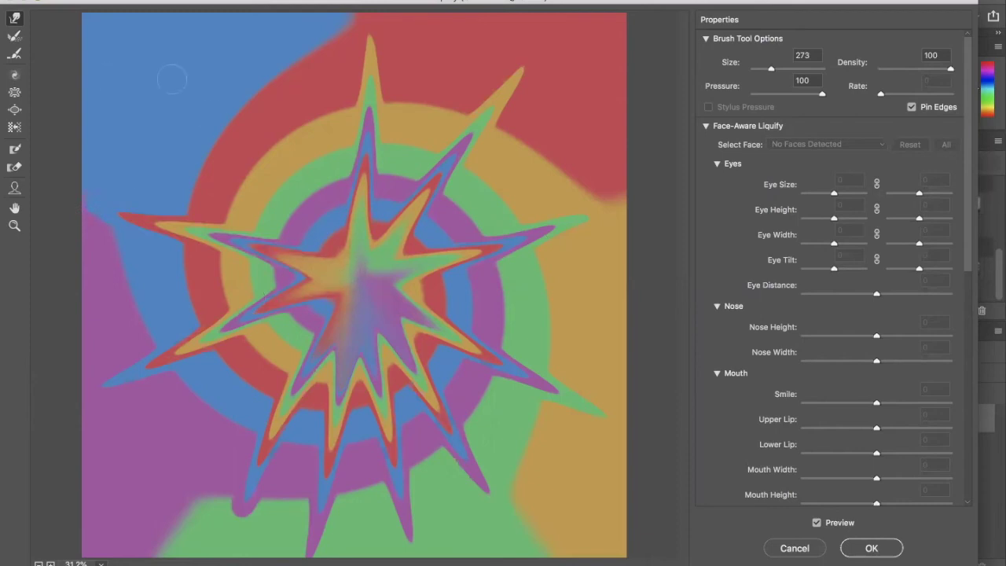
pyautogui.moveTo(331, 243); pyautogui.dragTo(176, 63)
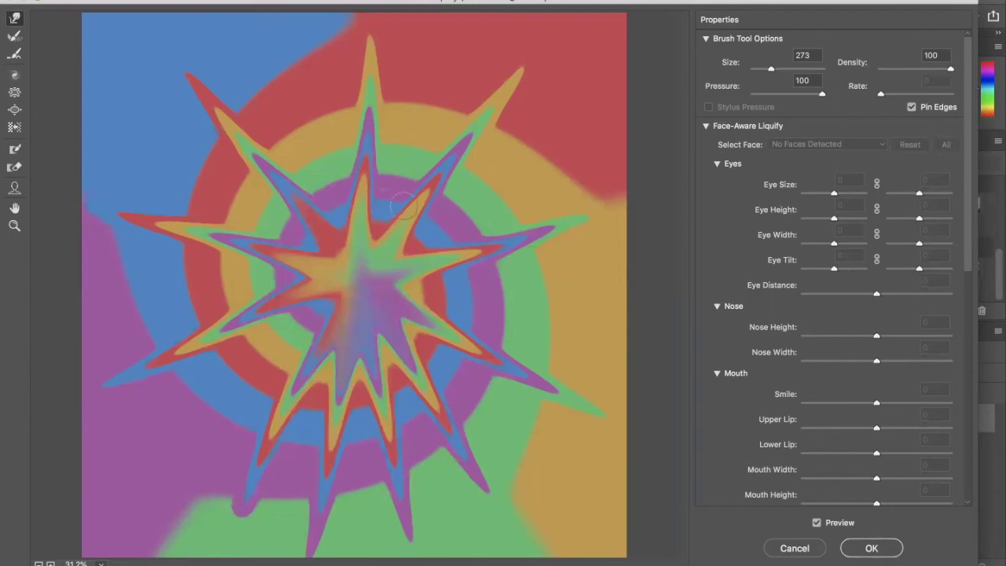
# - Shrink the warp brush to 90 and push small spikes through the red, yellow, green and purple rings
pyautogui.press('[')
pyautogui.press('[')
pyautogui.press('[')
pyautogui.press('[')
pyautogui.press('[')
pyautogui.press('[')
pyautogui.press('[')
pyautogui.press('[')
pyautogui.moveTo(388, 204); pyautogui.dragTo(416, 93)
pyautogui.moveTo(399, 202); pyautogui.dragTo(468, 60)
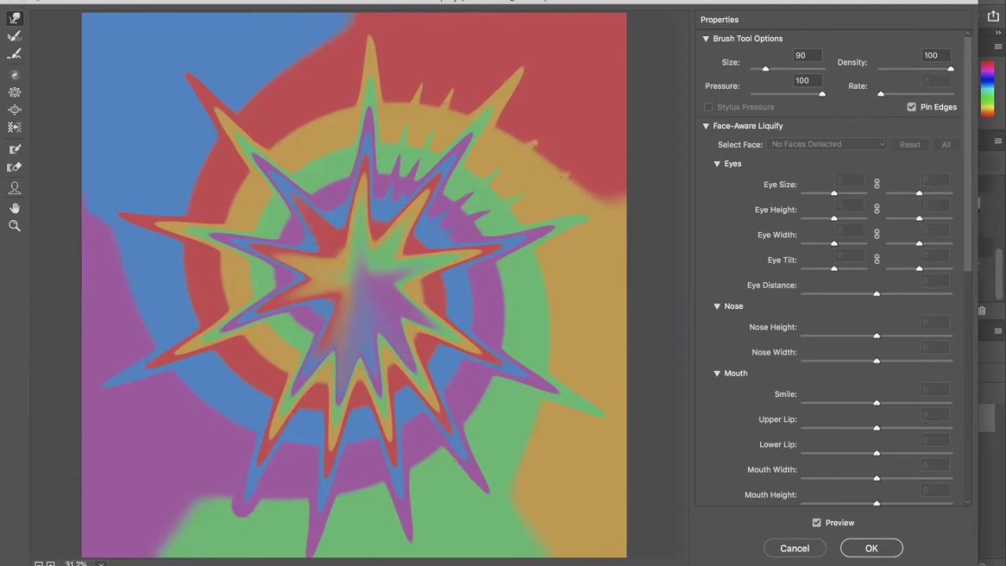
pyautogui.moveTo(454, 279)
pyautogui.mouseDown()
pyautogui.moveTo(581, 271)
pyautogui.moveTo(456, 296)
pyautogui.moveTo(566, 314)
pyautogui.mouseUp()
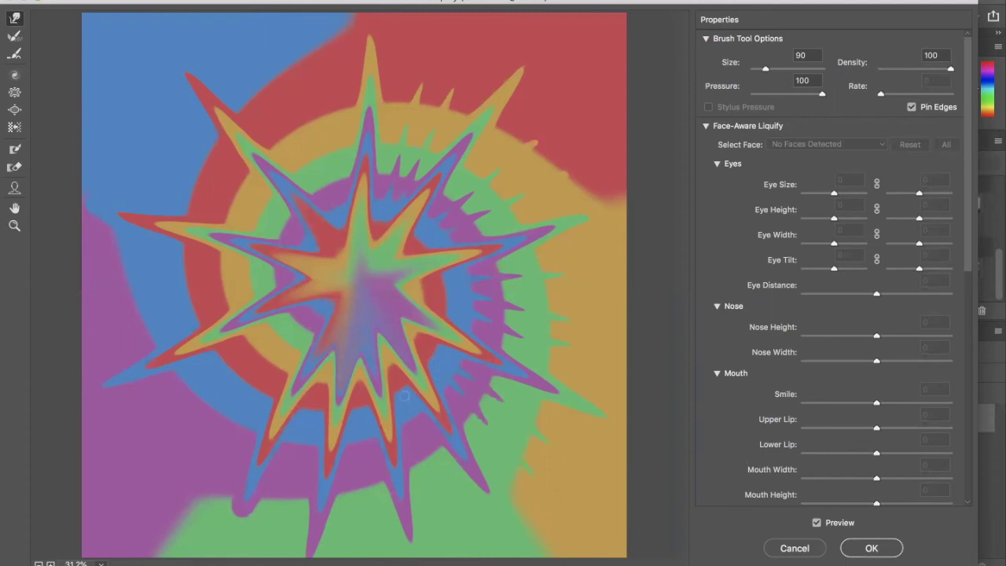
pyautogui.moveTo(427, 456); pyautogui.dragTo(461, 551)
pyautogui.moveTo(212, 299); pyautogui.dragTo(67, 301)
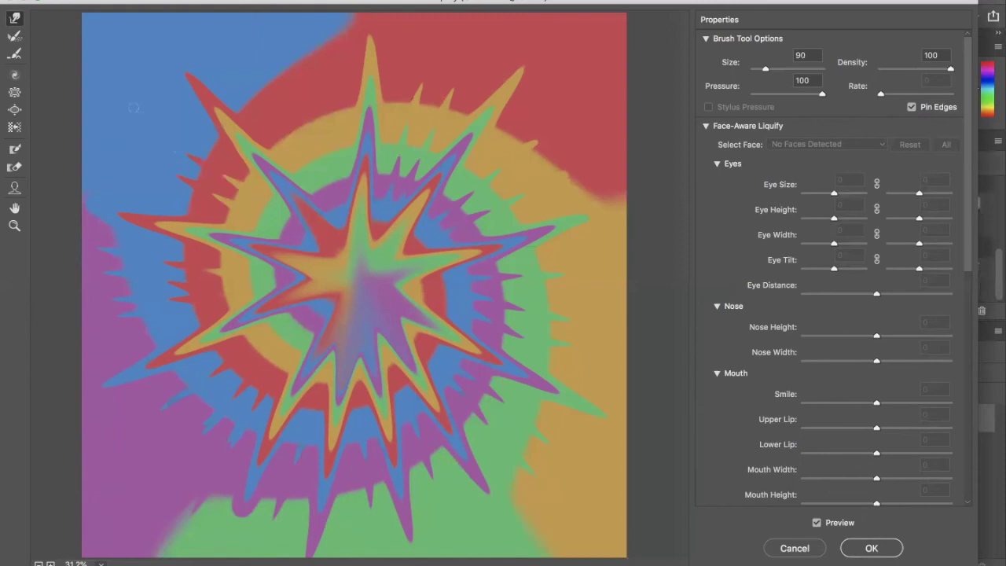
pyautogui.moveTo(290, 127); pyautogui.dragTo(267, 74)
pyautogui.moveTo(323, 55); pyautogui.dragTo(313, 36)
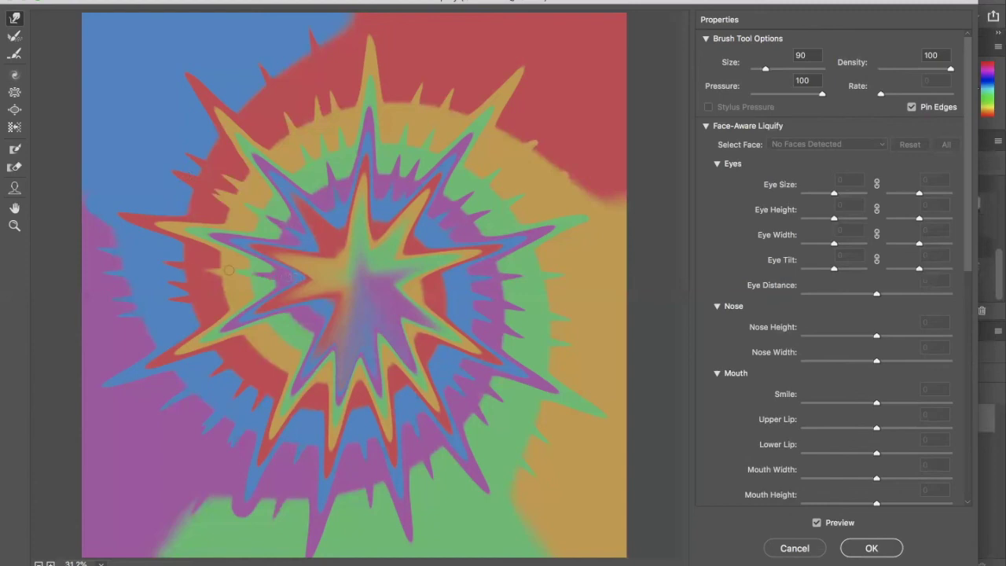
pyautogui.moveTo(228, 270); pyautogui.dragTo(181, 268)
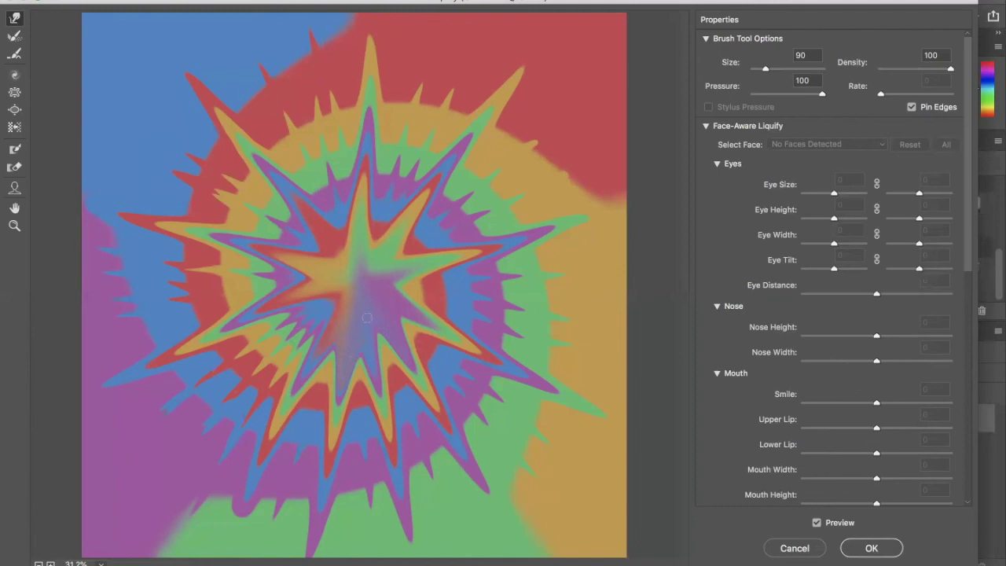
# - Bloat the star's centre with the Bloat tool at brush size 5600
pyautogui.click(15, 92)
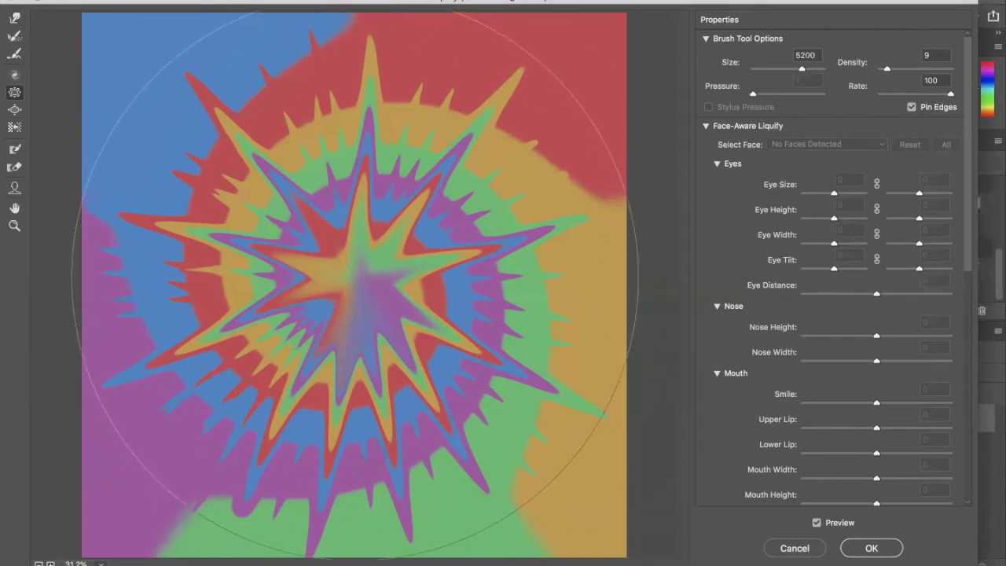
pyautogui.press(']')
pyautogui.press(']')
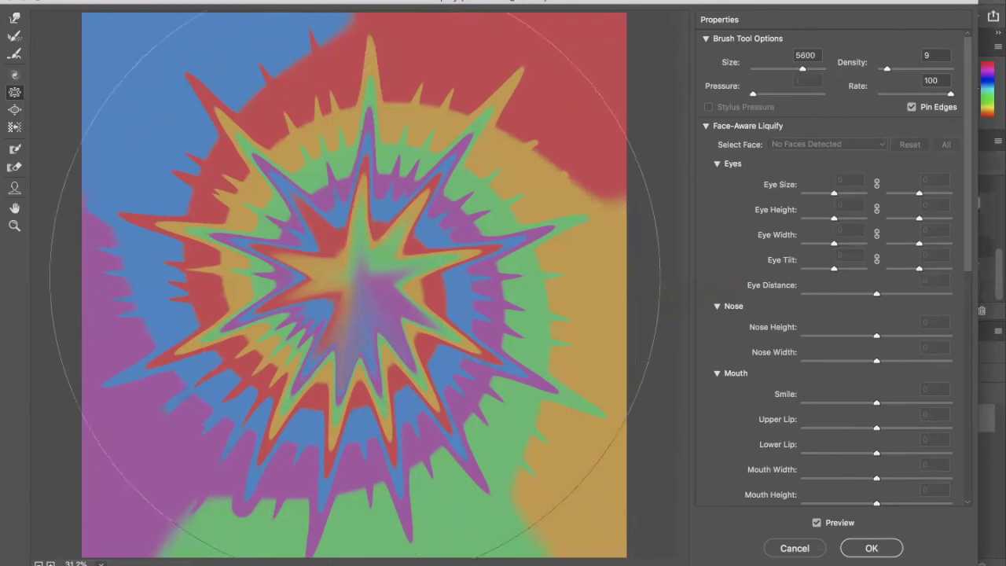
pyautogui.click(355, 283)
pyautogui.moveTo(355, 283); pyautogui.dragTo(354, 283)
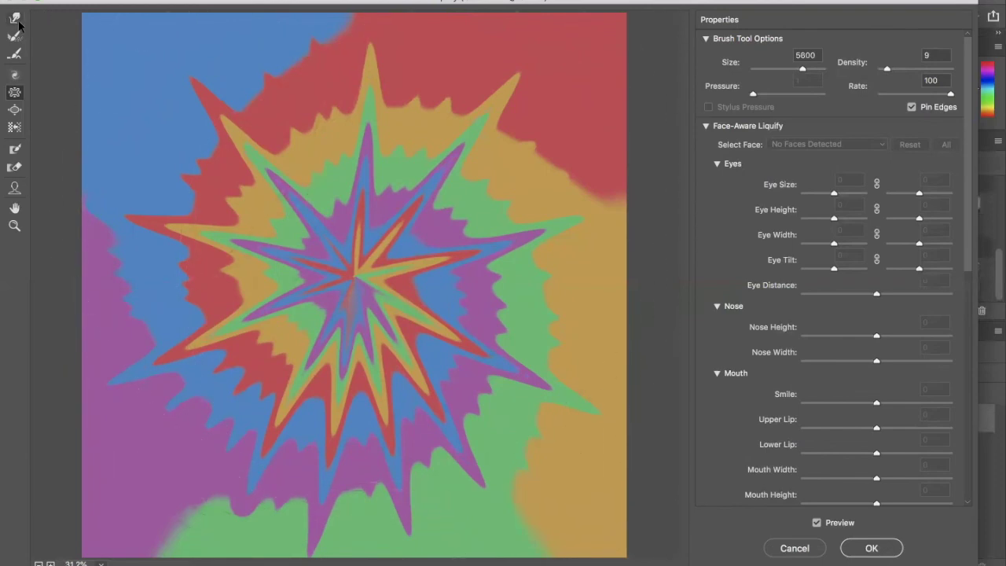
# - Select the Twirl Clockwise tool and set its brush size to 8000
pyautogui.click(13, 77)
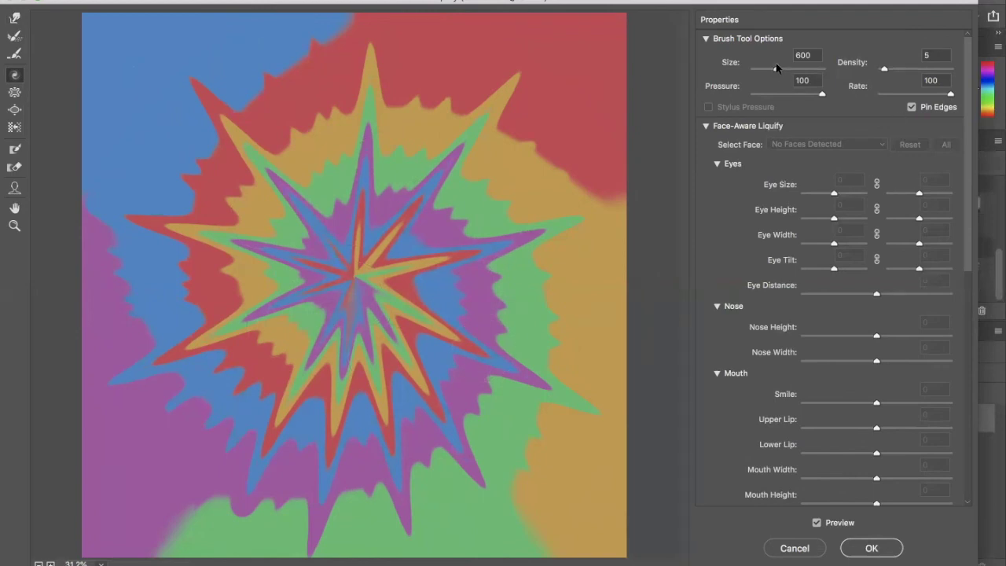
pyautogui.moveTo(777, 68); pyautogui.dragTo(801, 70)
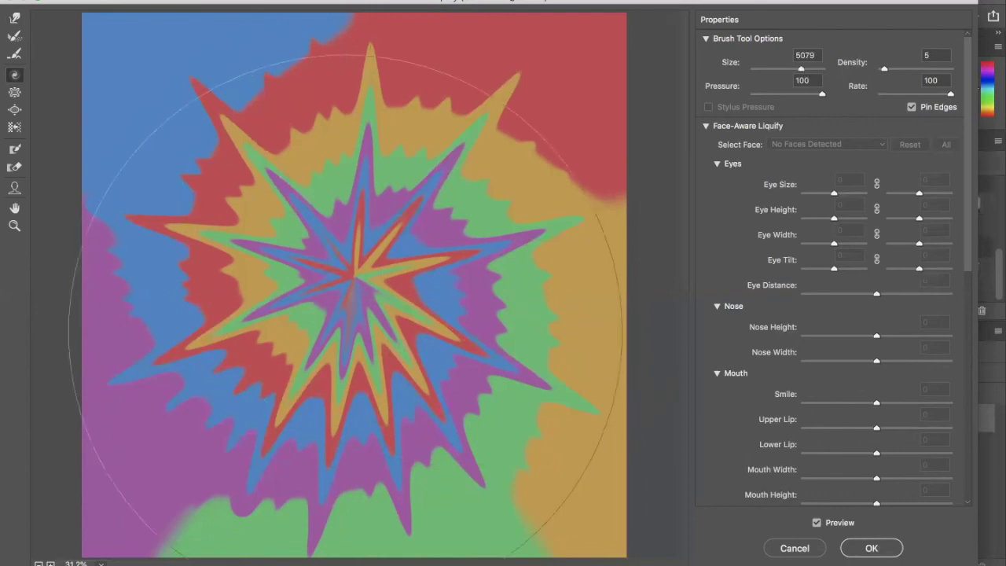
pyautogui.moveTo(801, 70); pyautogui.dragTo(808, 70)
pyautogui.doubleClick(803, 55)
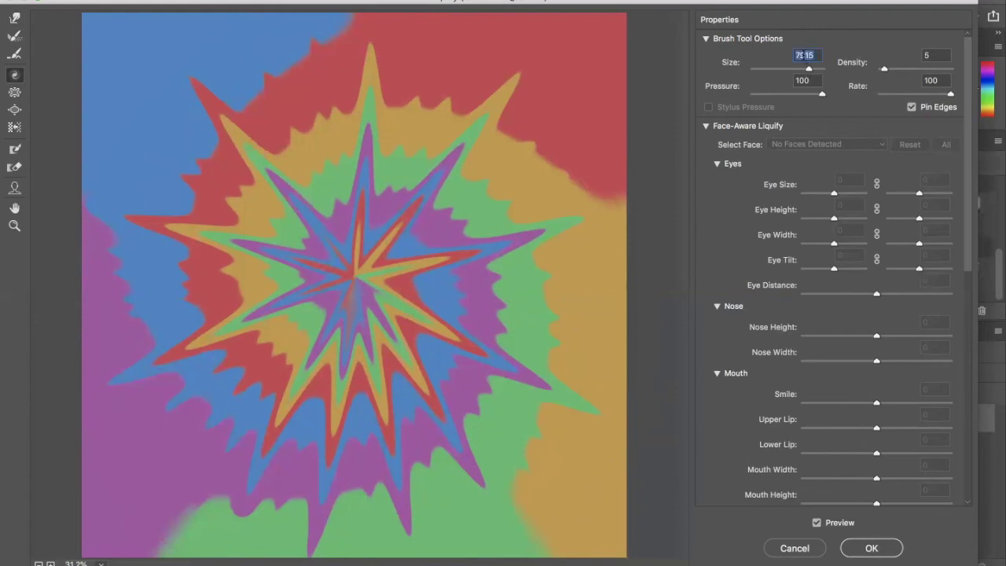
pyautogui.write('7000')
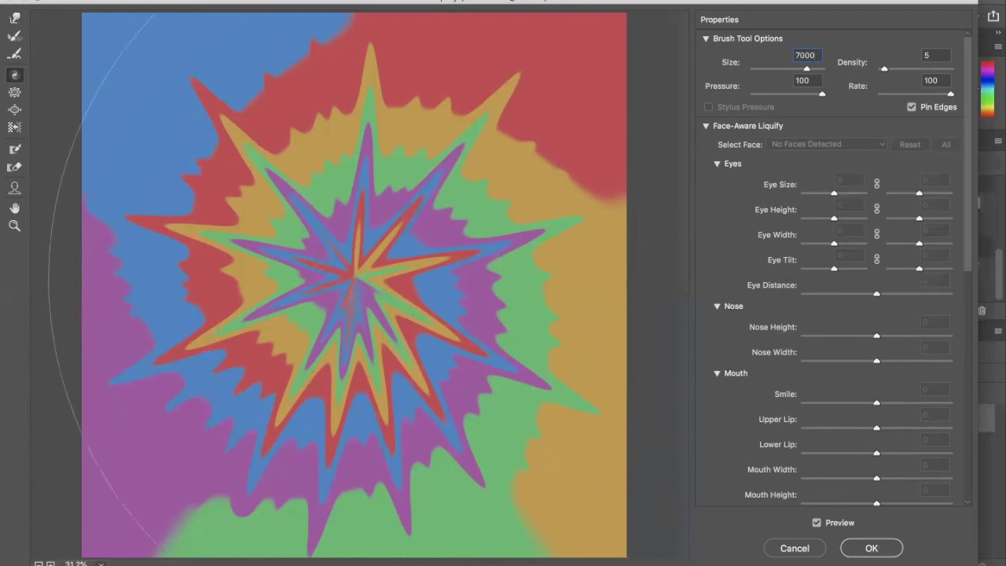
pyautogui.doubleClick(809, 55)
pyautogui.write('8000')
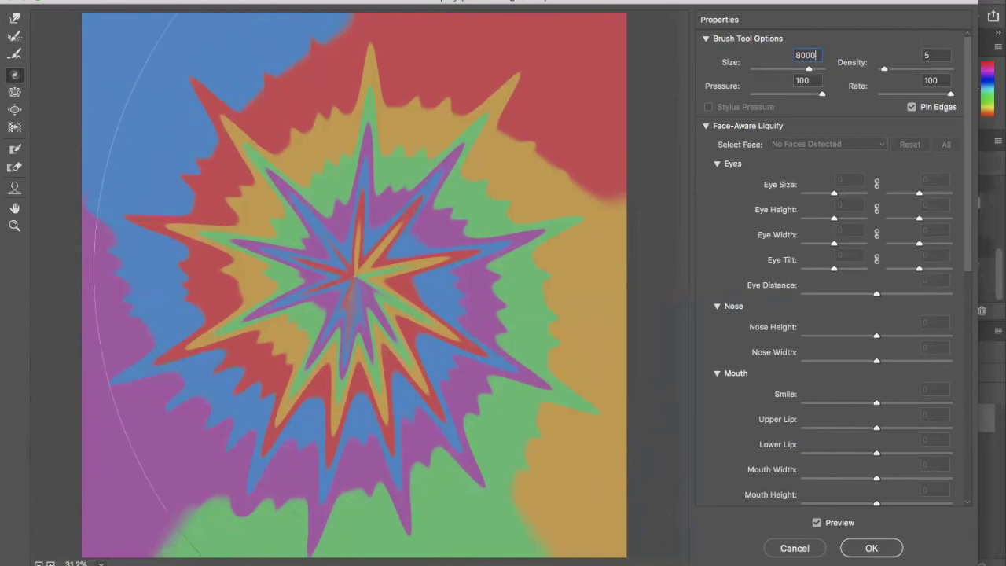
pyautogui.click(778, 63)
pyautogui.write('8000')
pyautogui.press('Return')
# - Set the brush to 7600 and twirl the star into concentric wavy rainbow rings
pyautogui.press('[')
pyautogui.press('[')
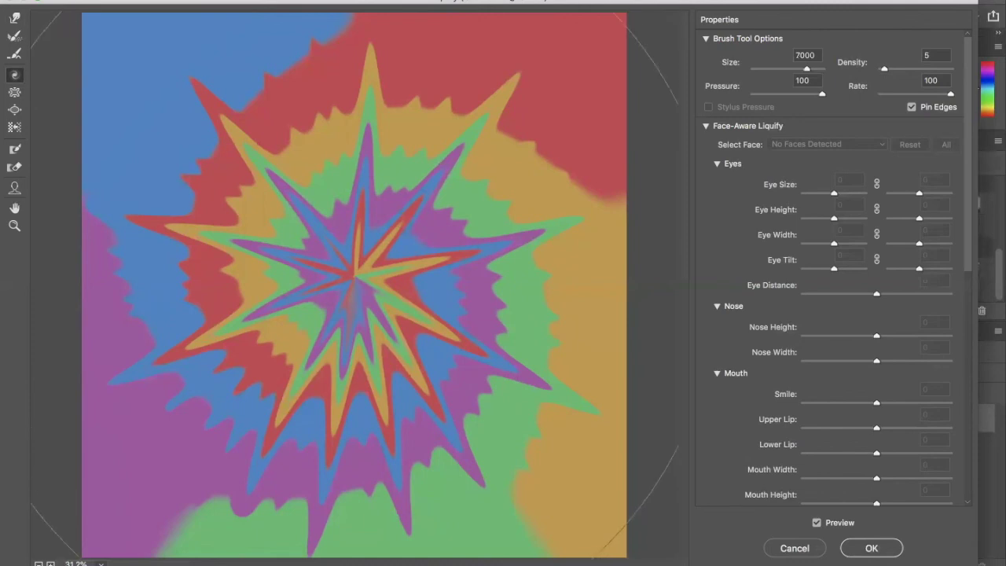
pyautogui.press('[')
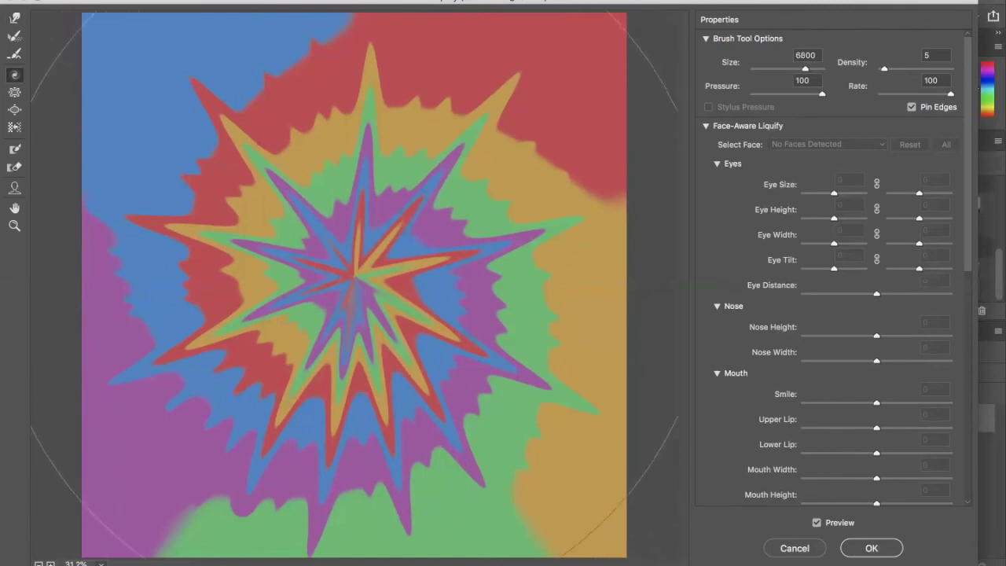
pyautogui.press(']')
pyautogui.press(']')
pyautogui.press(']')
pyautogui.press(']')
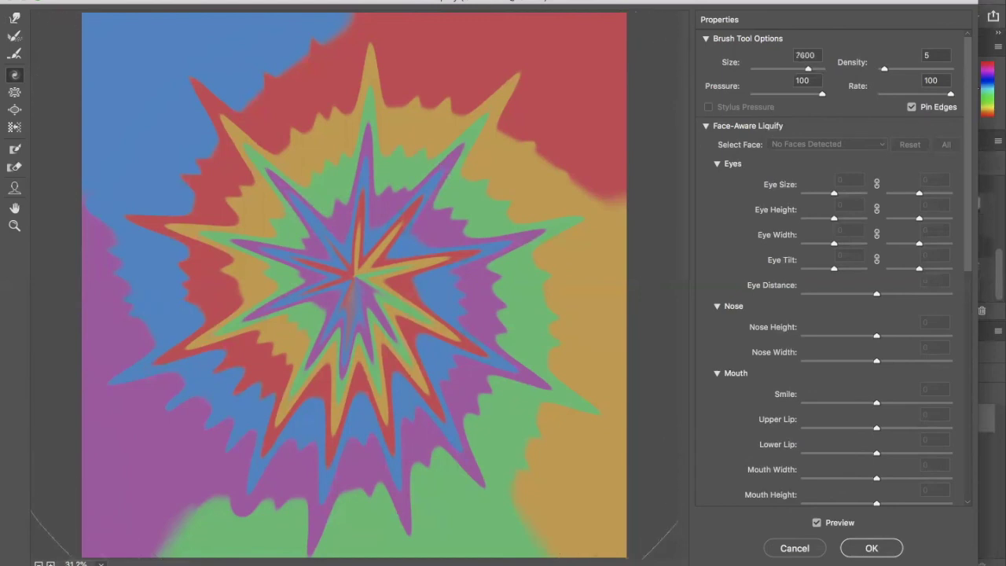
pyautogui.moveTo(353, 275); pyautogui.dragTo(354, 275)
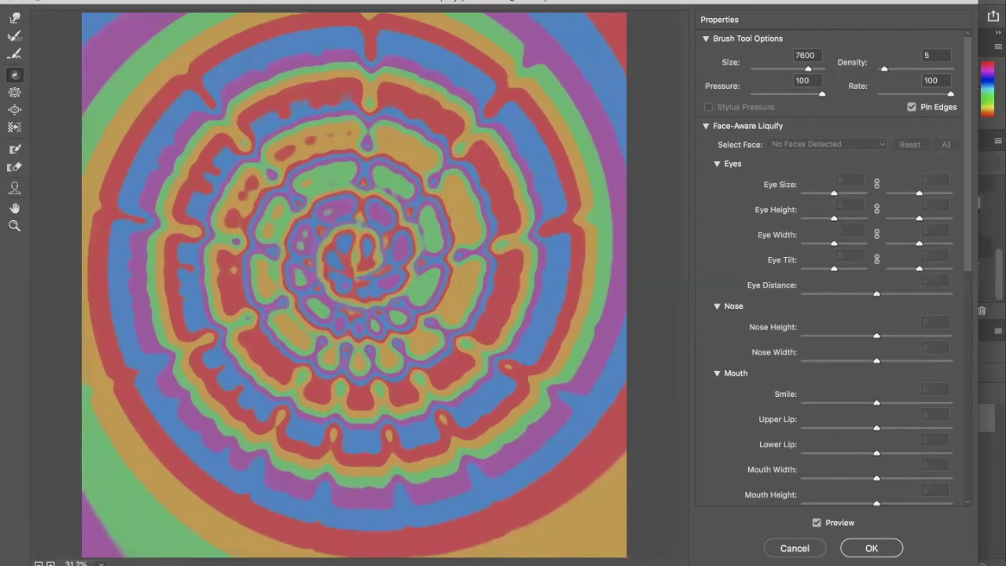